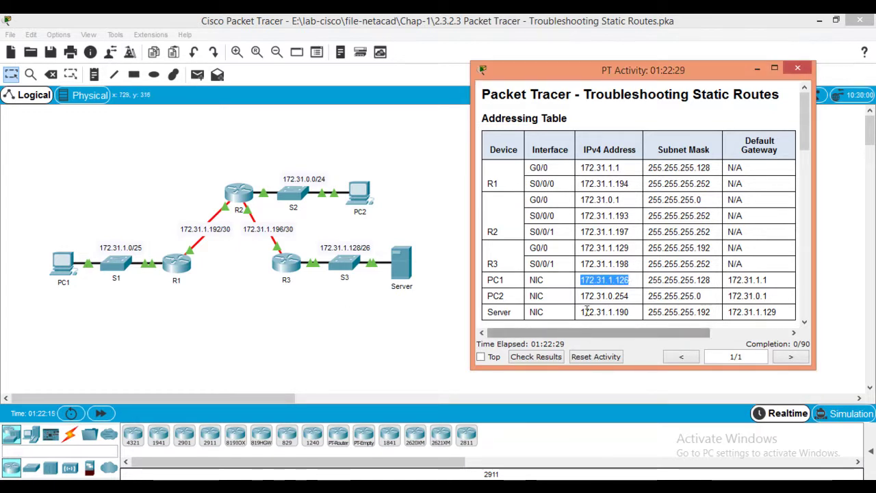
Look up the server's IPv4 address in the addressing table, then open PC1's Command Prompt with the activity instructions beside it.
left_click_drag(581, 313, 629, 313)
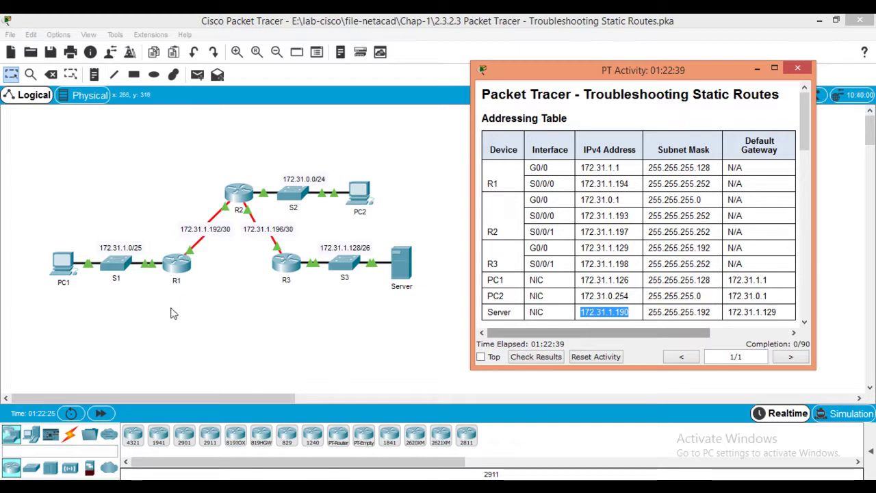
left_click(62, 264)
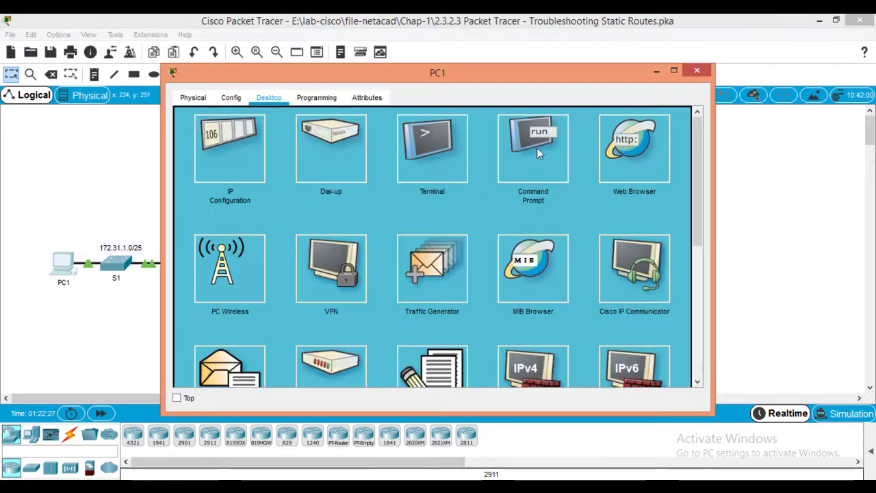
left_click(537, 147)
left_click_drag(574, 81, 439, 69)
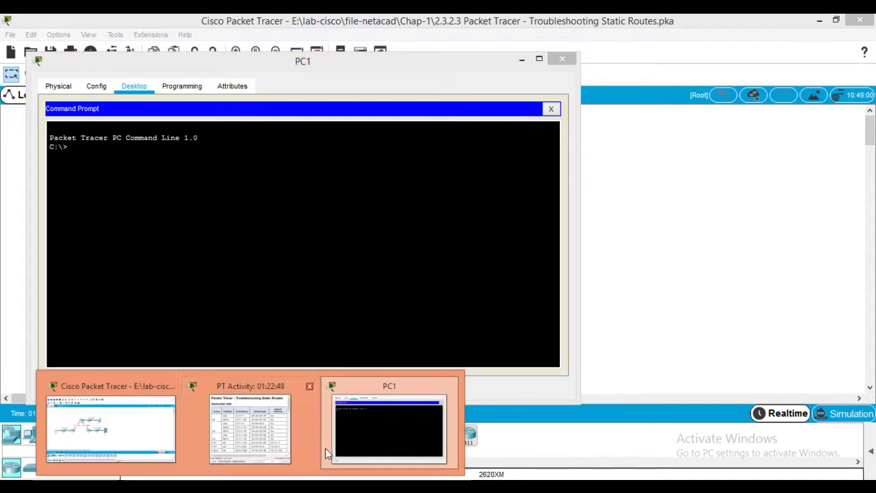
left_click(291, 384)
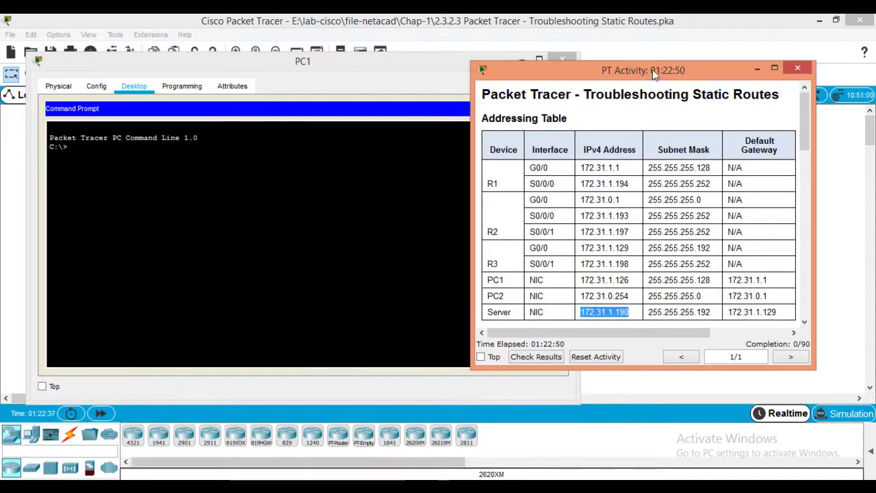
left_click_drag(652, 69, 715, 57)
Ping the server at 172.31.1.190 from PC1's Command Prompt.
left_click(214, 251)
type("ping ")
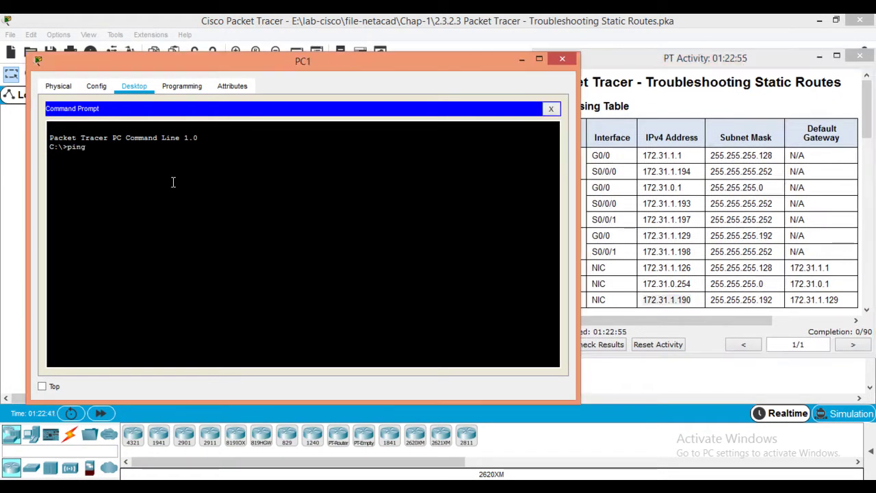
type("172.")
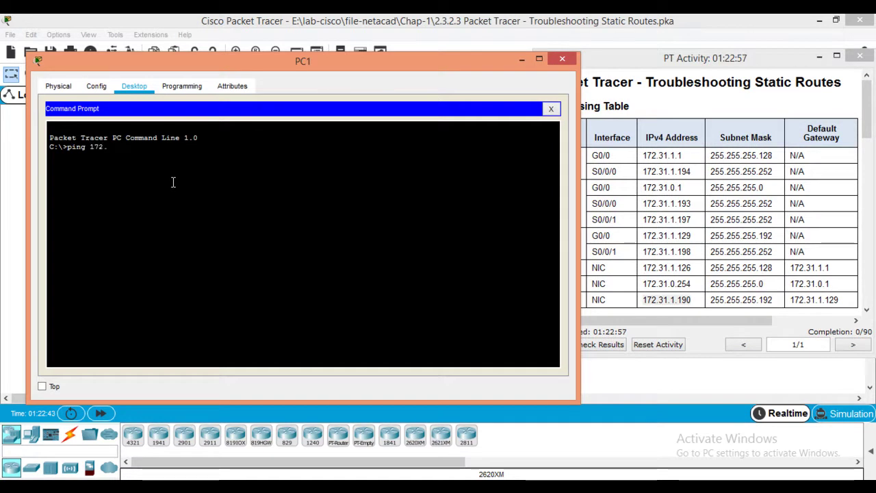
type("31.1.190")
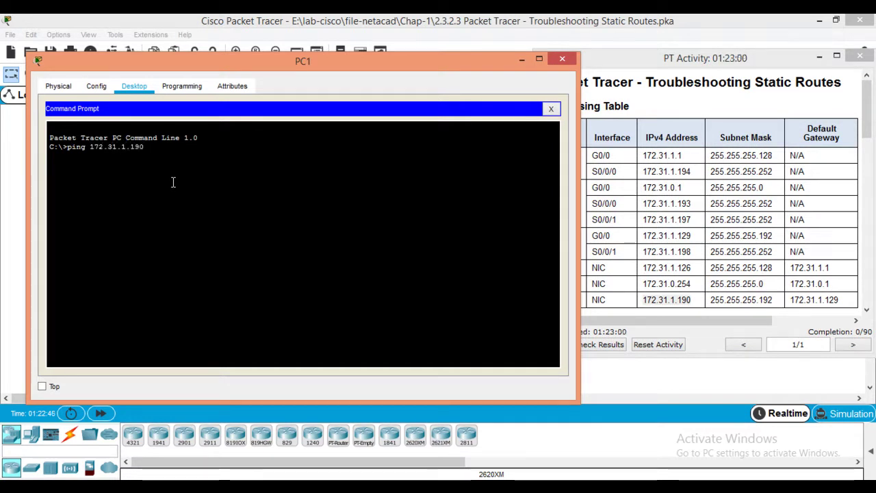
key("Return")
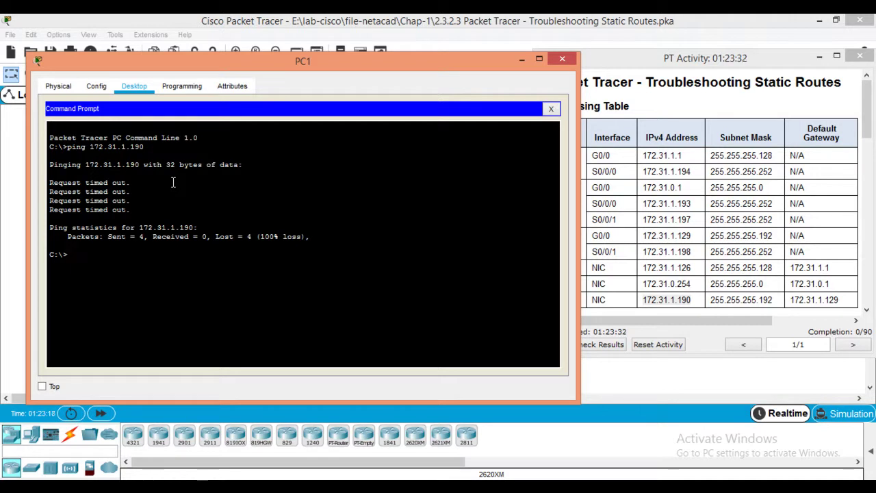
Ping PC2 at 172.31.0.254 from PC1.
type("pi")
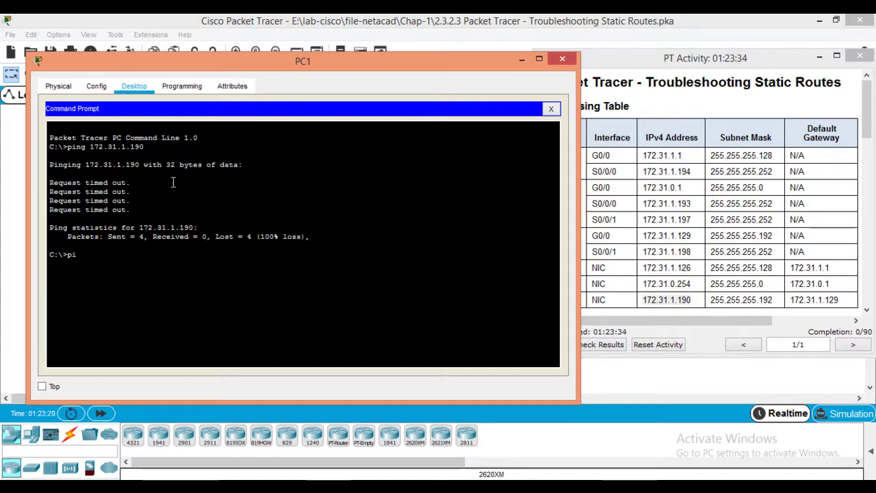
type("ng 172.")
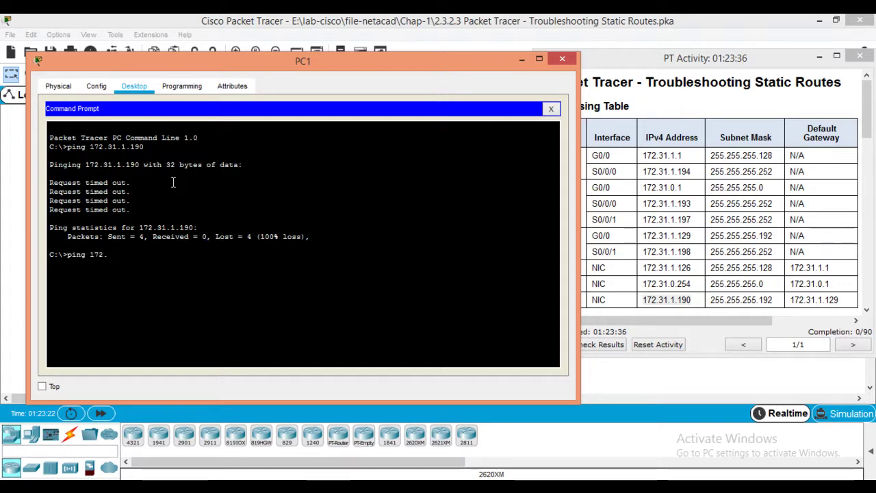
type("31.0.254")
key("Return")
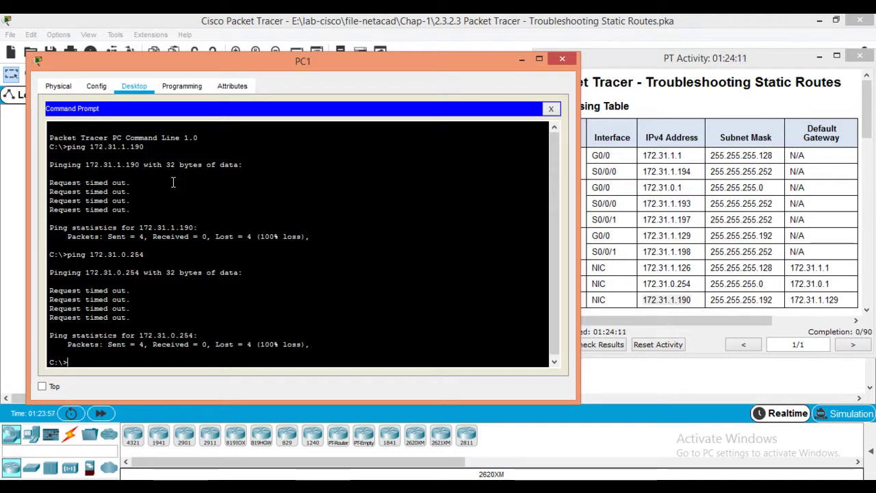
Run ipconfig on PC1 and check its IP address, subnet mask and default gateway.
type("config")
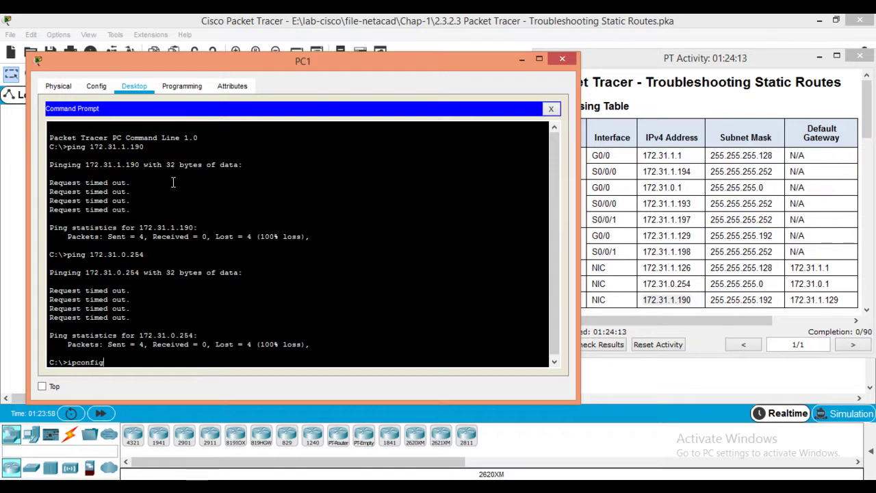
key("Return")
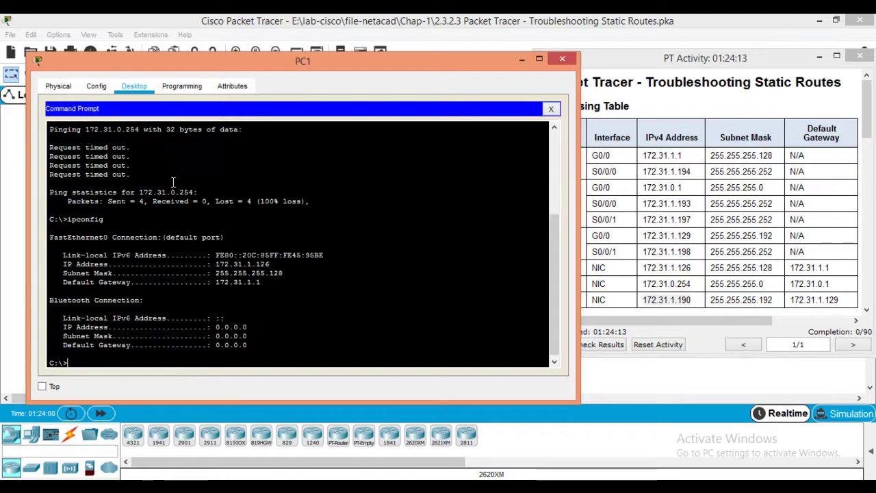
left_click_drag(59, 255, 288, 278)
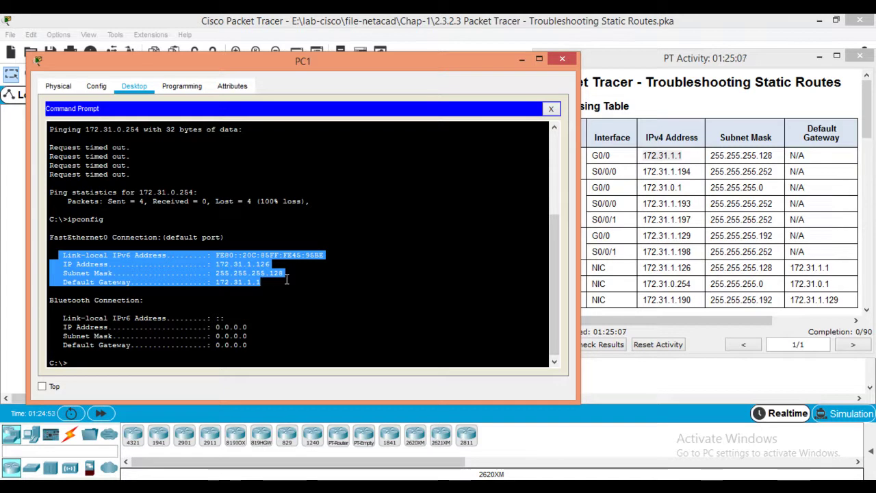
left_click(284, 281)
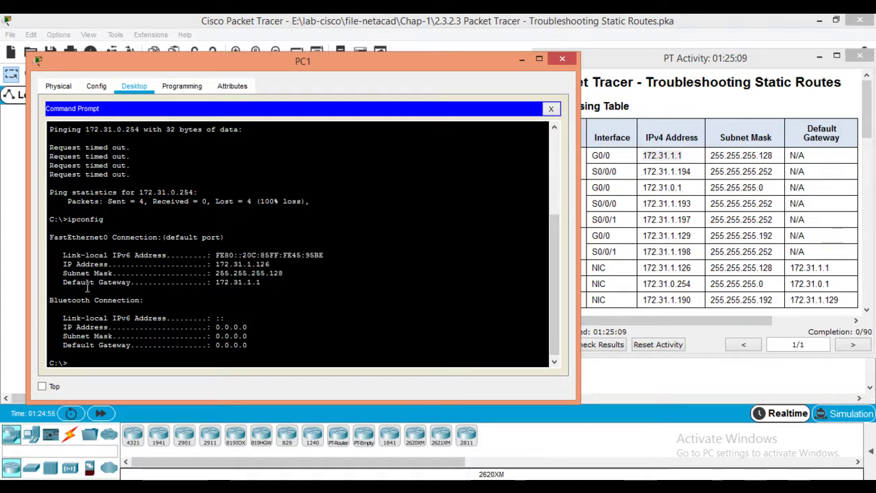
left_click_drag(64, 284, 217, 290)
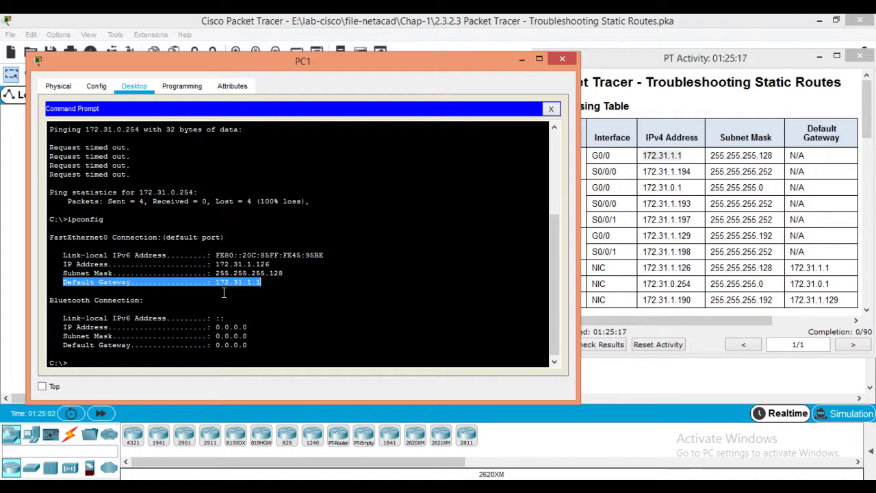
Ping PC1's default gateway at 172.31.1.1 and minimize the PC1 window.
type("ping ")
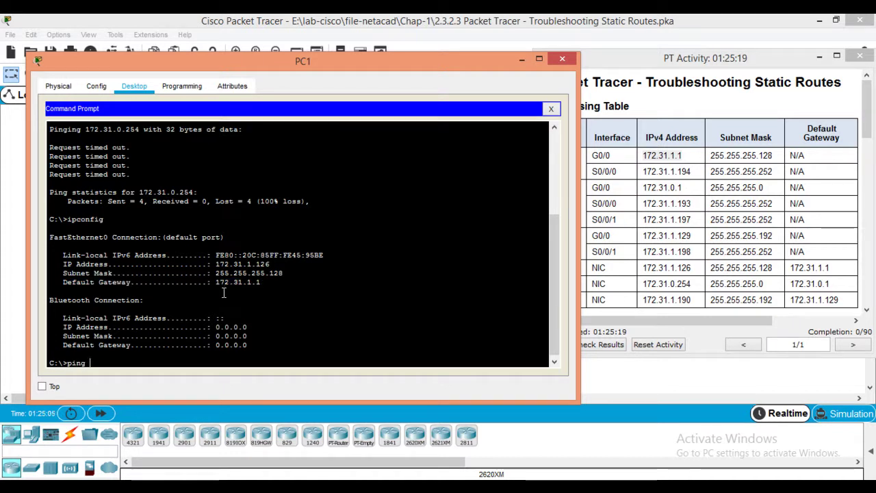
type("172.31.1.1")
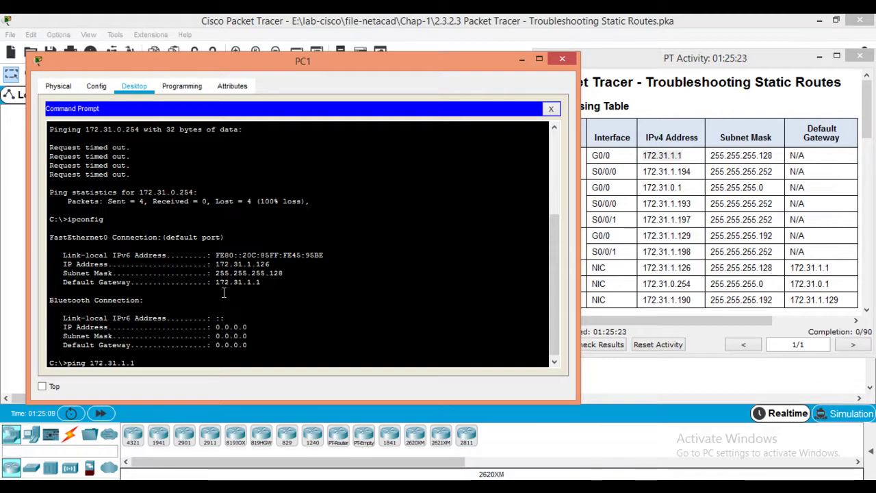
key("Return")
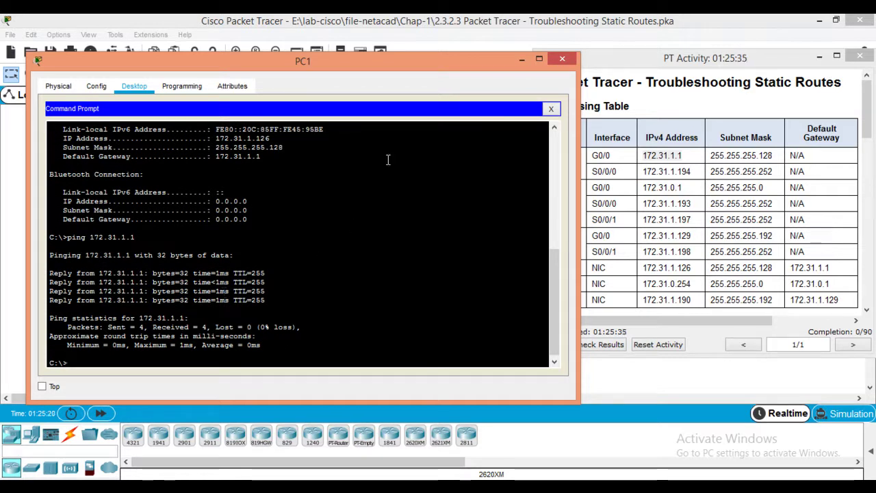
left_click(521, 59)
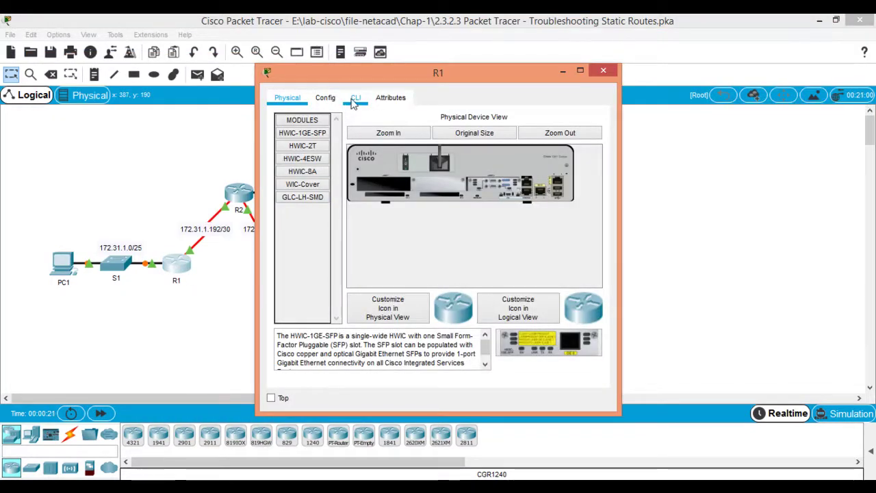
Open R1's command line interface and enter privileged EXEC mode.
left_click(356, 98)
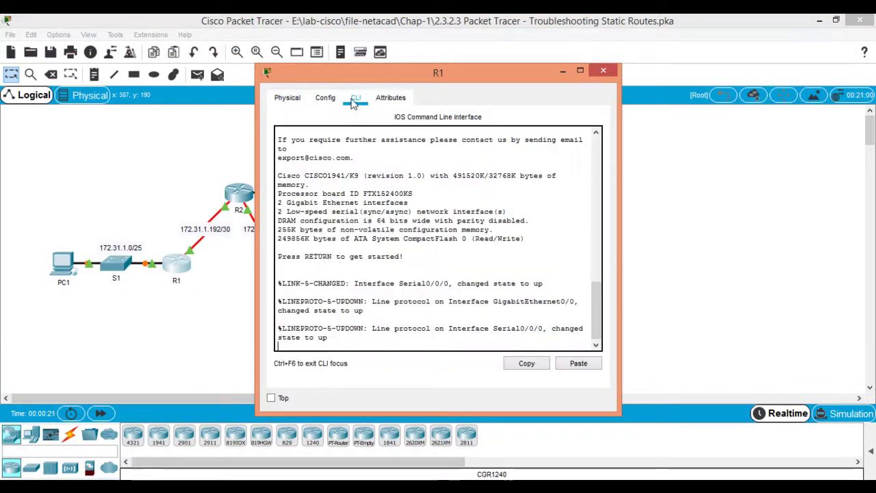
key("Return")
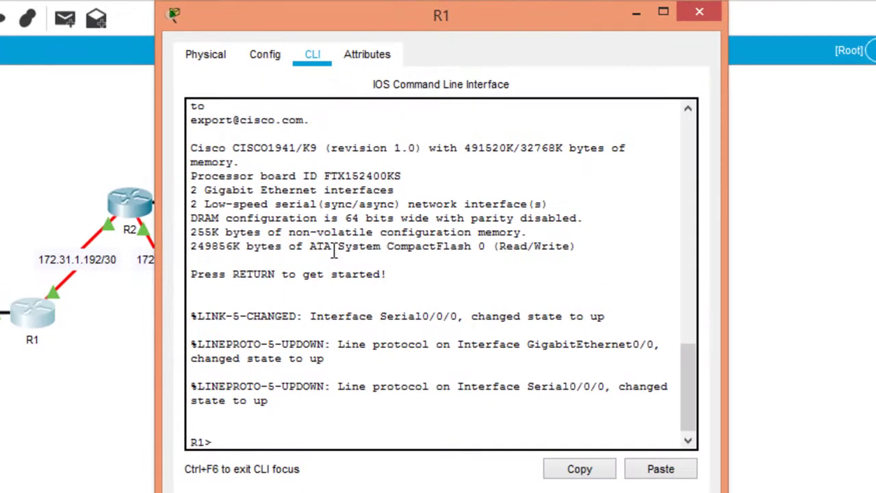
type("en")
key("Return")
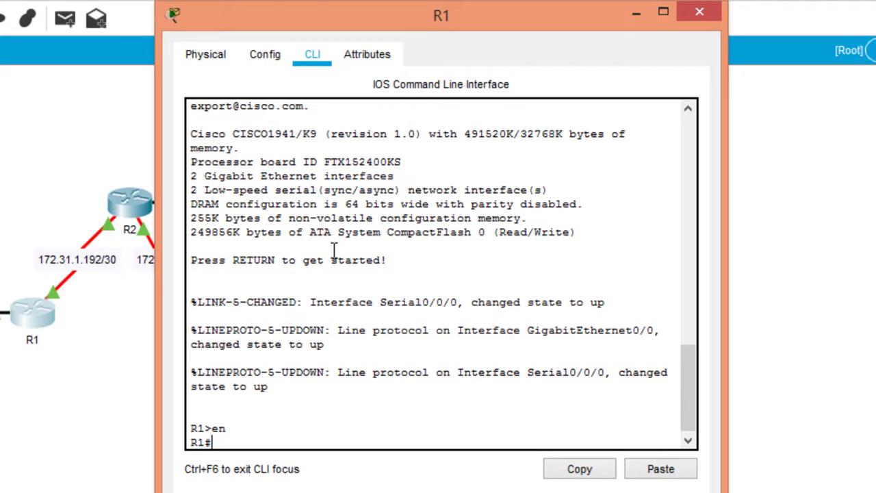
Run "sh ip int br" on R1 and check the GigabitEthernet0/0 and Serial0/0/0 interfaces and their addresses.
type("sh ip int br")
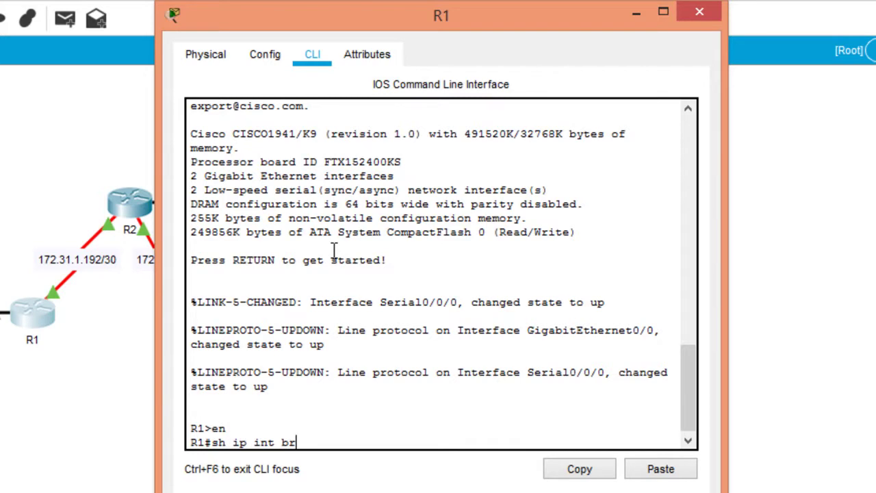
key("Return")
left_click_drag(426, 302, 191, 304)
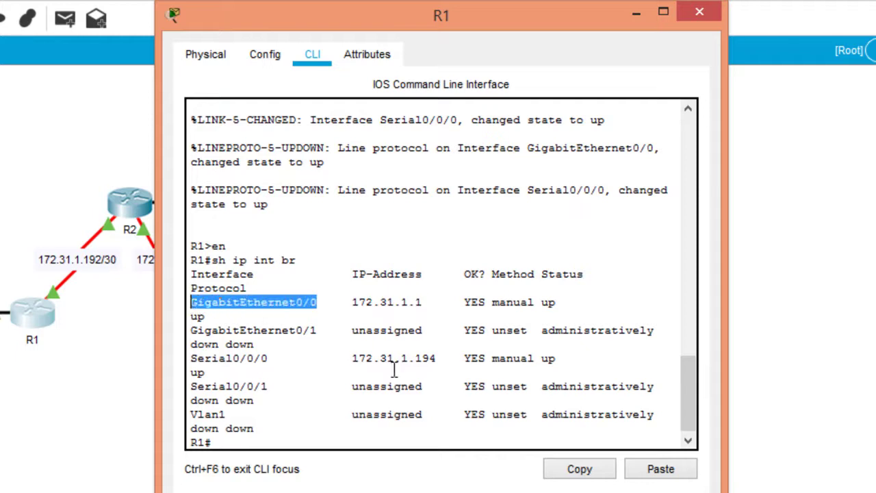
left_click_drag(437, 358, 352, 359)
left_click_drag(270, 360, 192, 359)
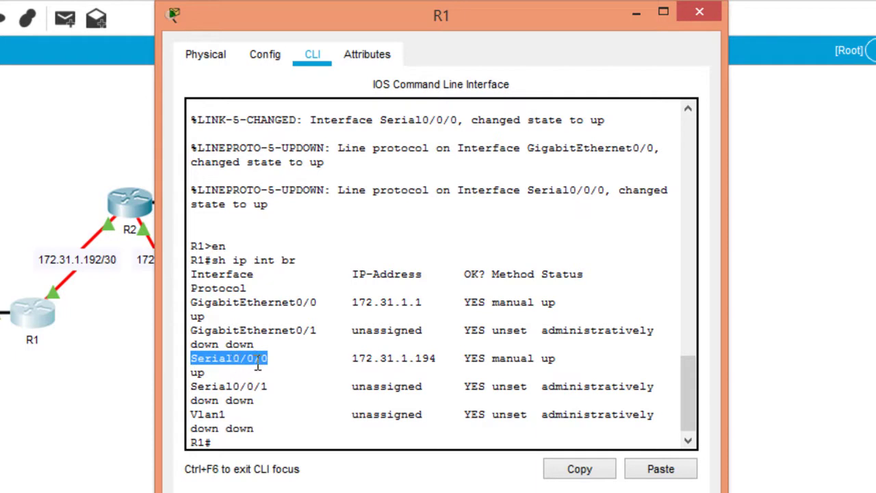
Run "sh cdp nei de" on R1, check neighbor R2's entry address, and abort the remaining output.
left_click(238, 442)
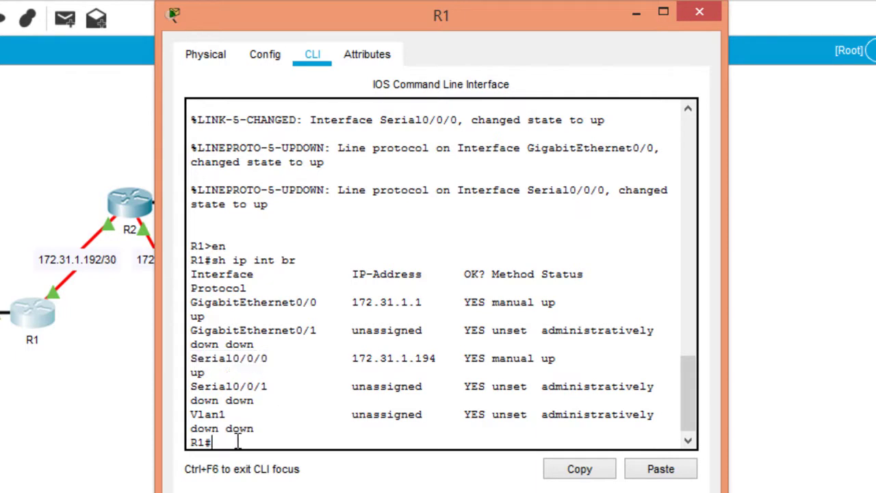
type("sh cdp nei de")
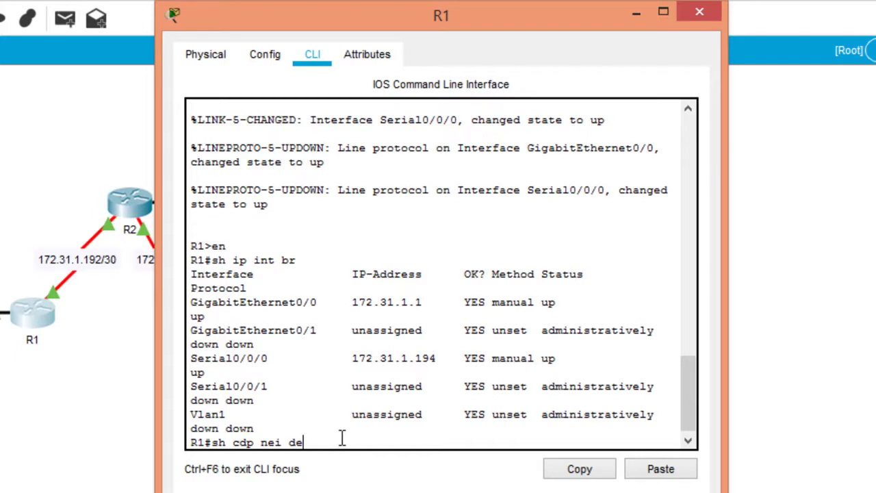
key("Return")
left_click_drag(191, 330, 387, 357)
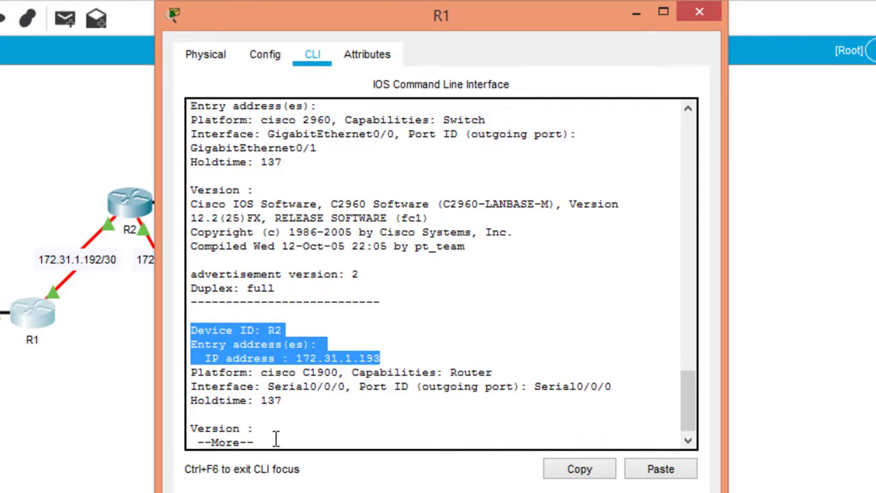
key("ctrl+c")
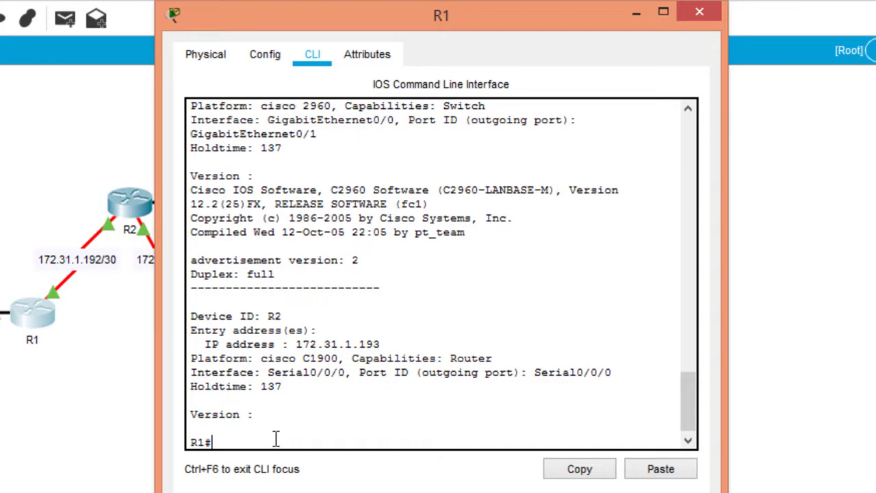
Ping R2's serial interface at 172.31.1.193 from R1 and check the success rate.
type("ping 172.31.1.19")
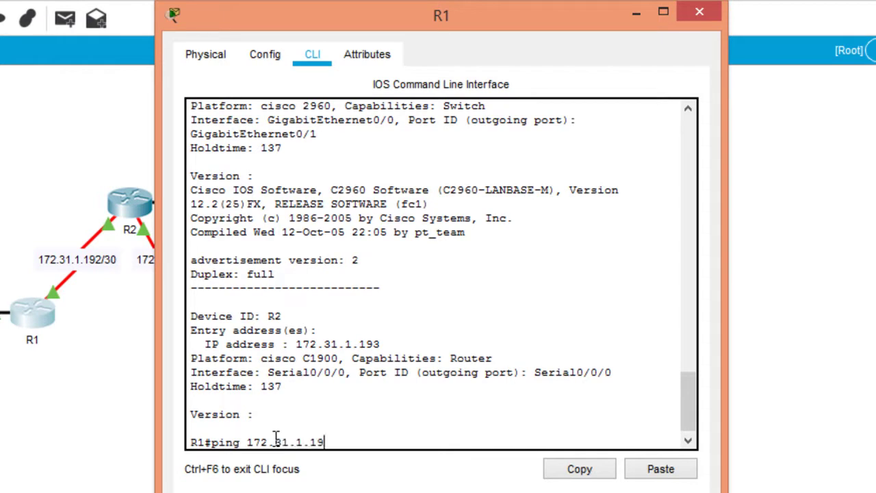
type("3")
key("Return")
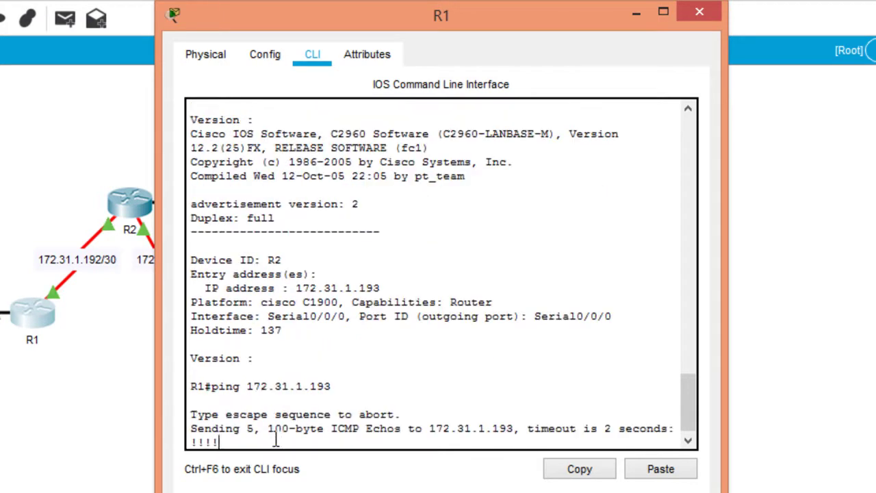
left_click_drag(190, 414, 387, 423)
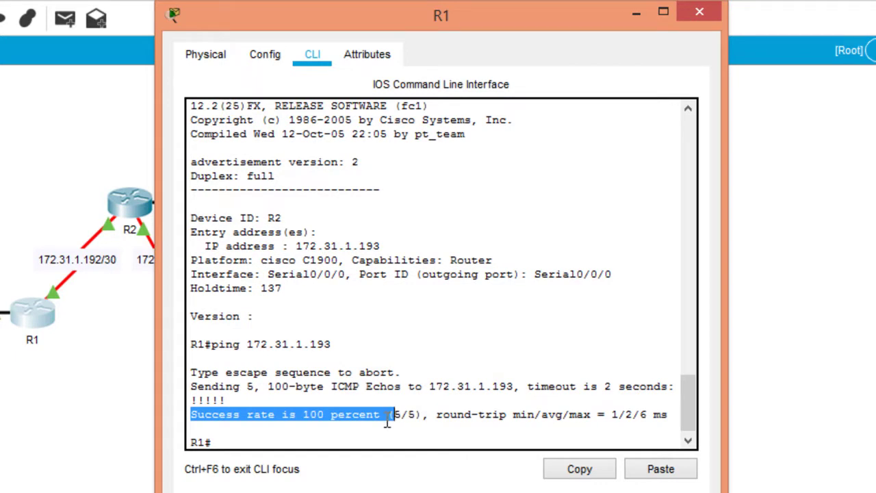
Display R1's routing table with "sh ip ro".
left_click(266, 443)
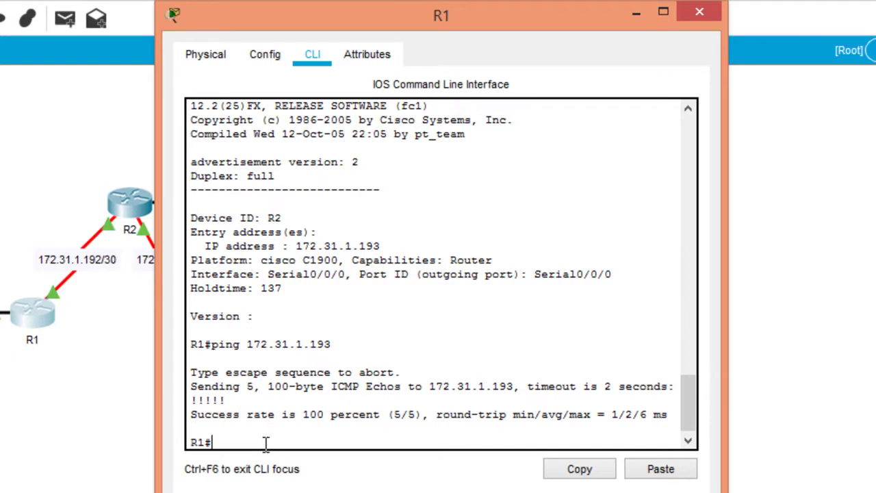
type("sh ip ro")
key("Return")
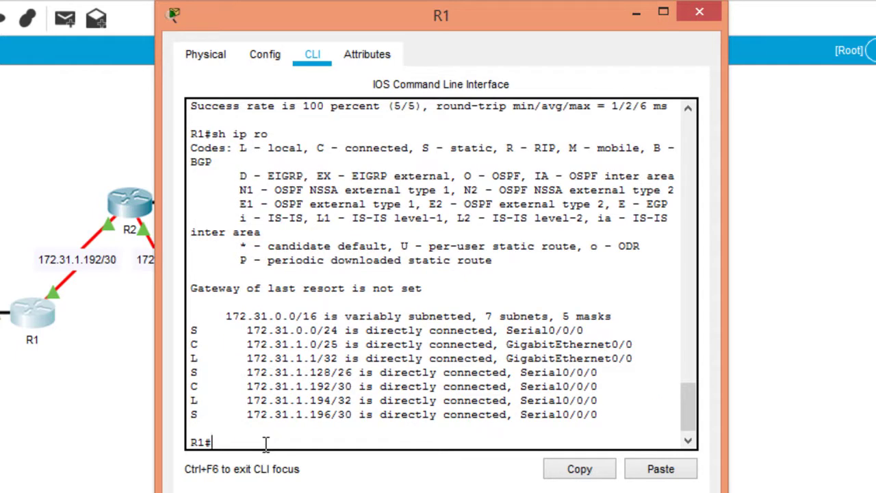
Display only R1's static routes with "sh ip ro st" and check the three listed entries.
type("sh ip ro st")
key("Return")
left_click_drag(192, 385, 628, 421)
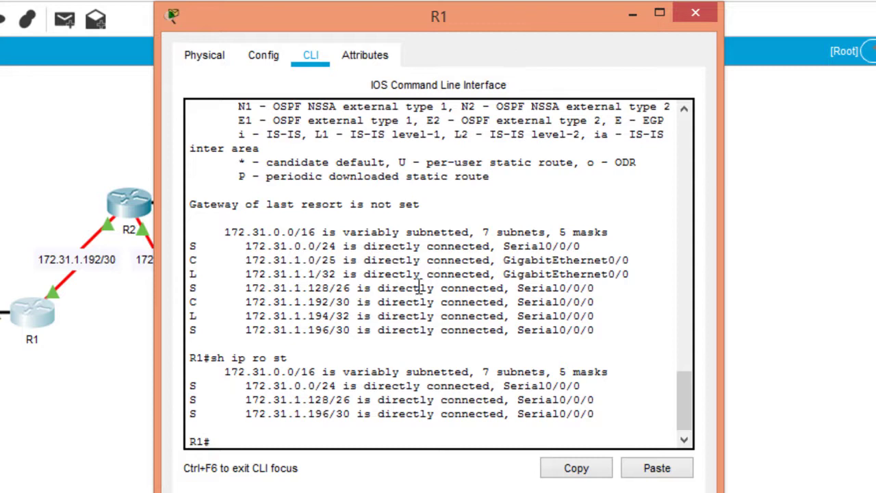
Trace the route from R1 to 172.31.1.190 with "tra 172.31.1.190" and check the first hop's address.
type("traceroute")
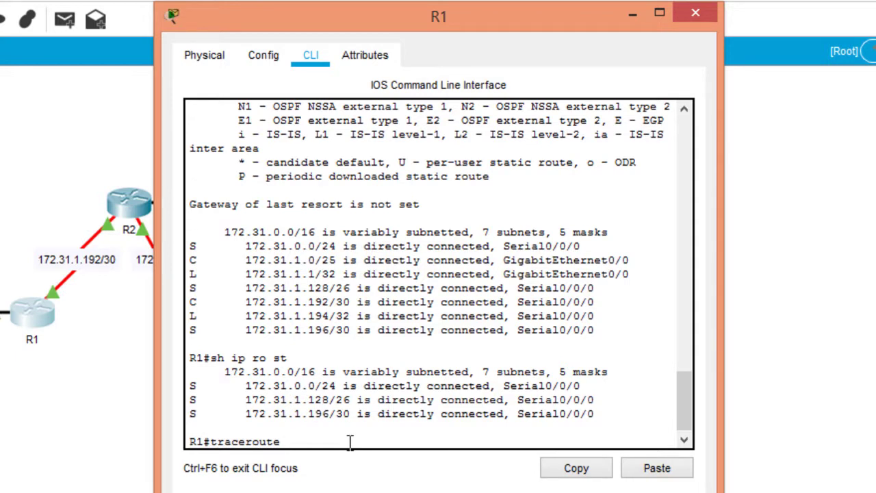
key("BackSpace")
key("BackSpace")
key("BackSpace")
key("BackSpace")
key("BackSpace")
key("BackSpace")
type("172.31.1.190")
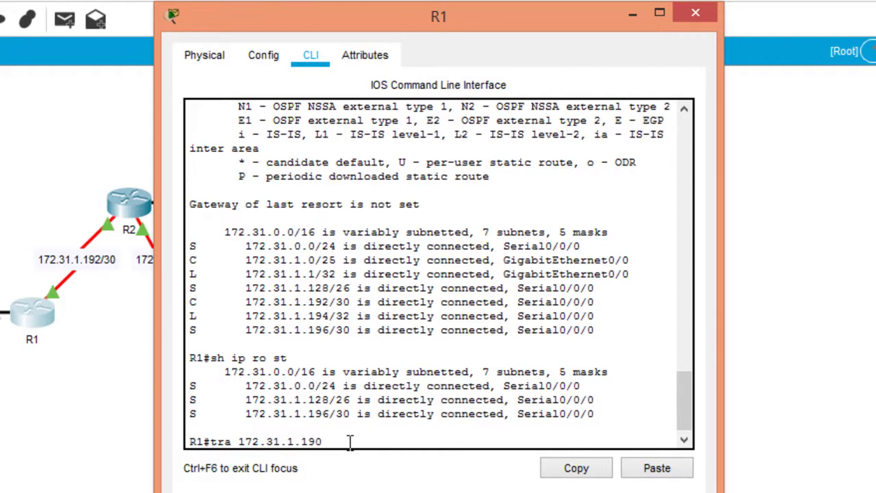
key("Return")
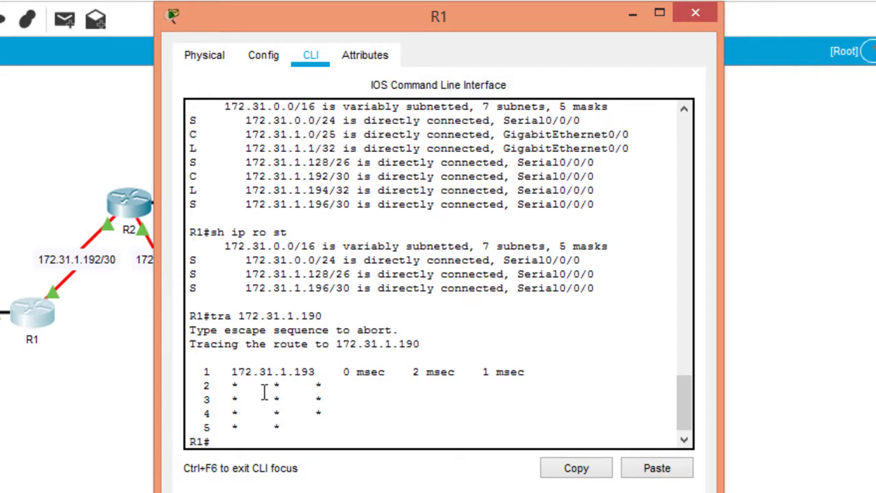
left_click_drag(232, 372, 319, 373)
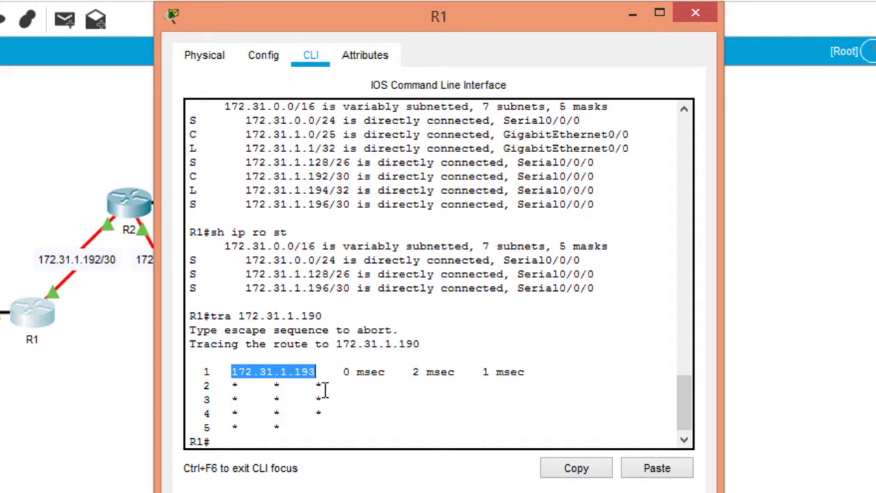
Leave R1, open R2's command line and enter privileged EXEC mode with "en".
left_click(117, 354)
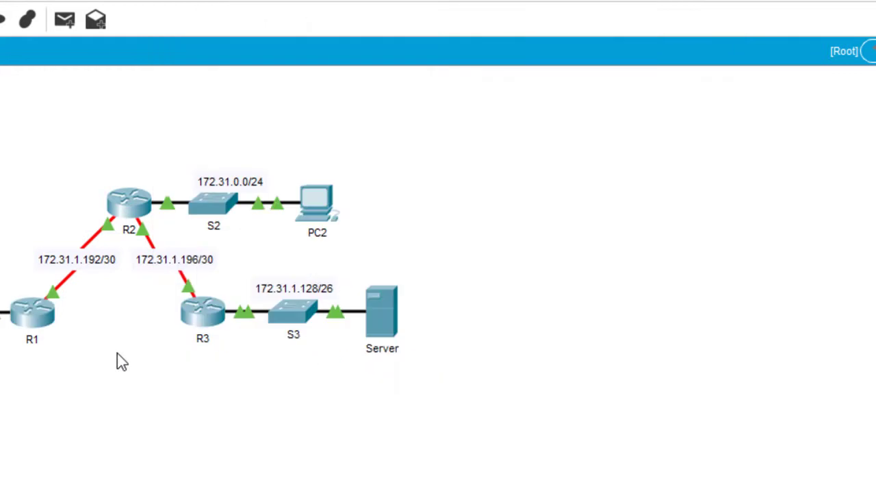
left_click(134, 209)
left_click(308, 61)
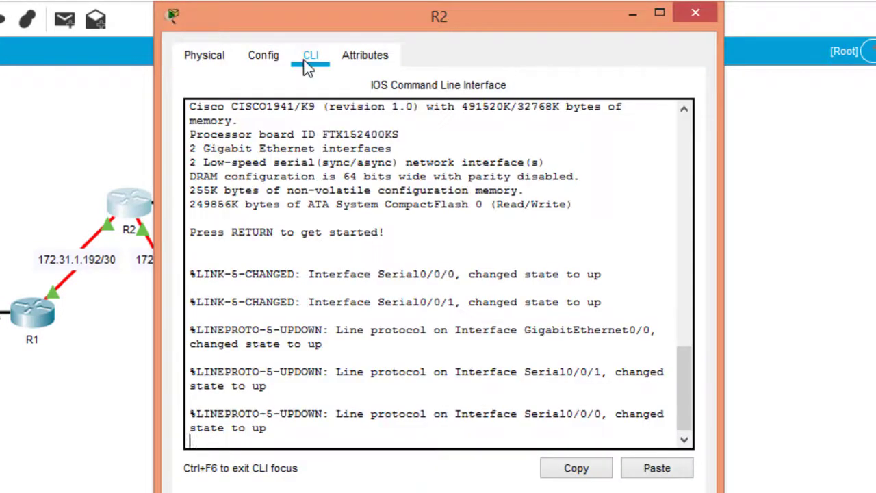
key("Return")
type("en")
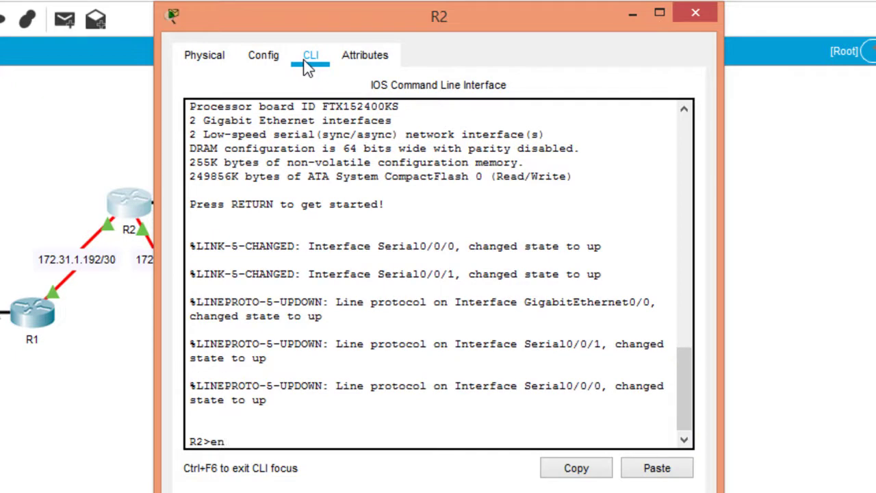
key("Return")
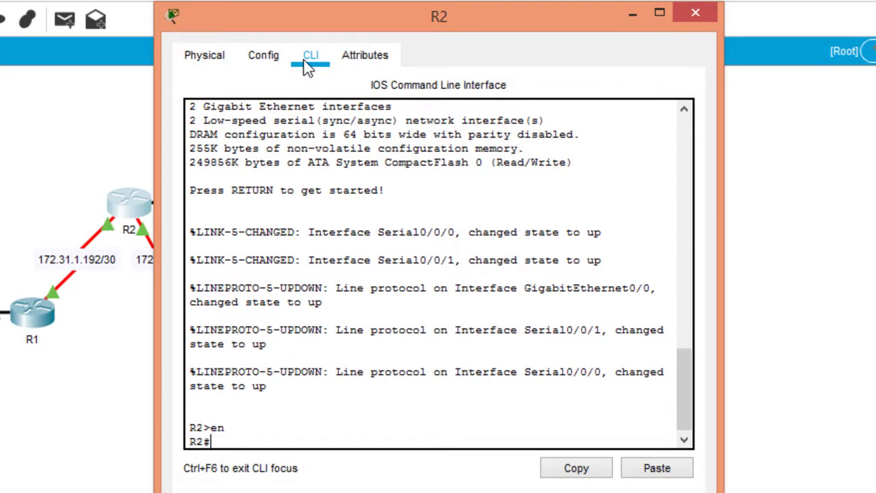
Display R2's full routing table with "sh ip ro", and its static routes alone with "sh ip ro st".
type("sh ip ro")
key("Return")
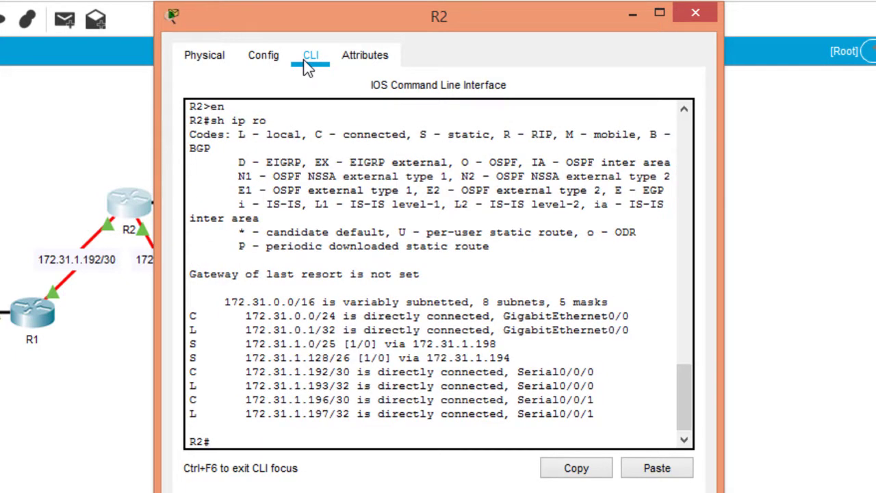
type("sh ip ro st")
key("Return")
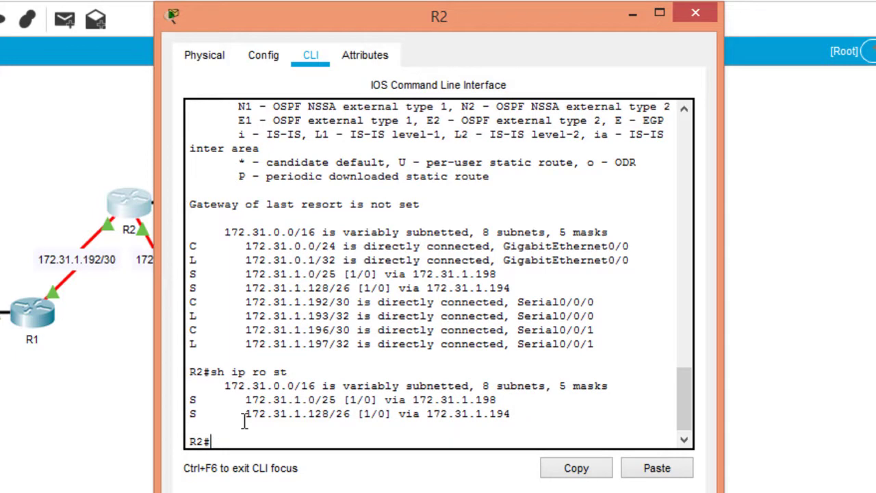
Compare the next hop of R2's static route to 172.31.1.128/26 with the topology, moving the R2 window aside.
left_click_drag(245, 414, 358, 419)
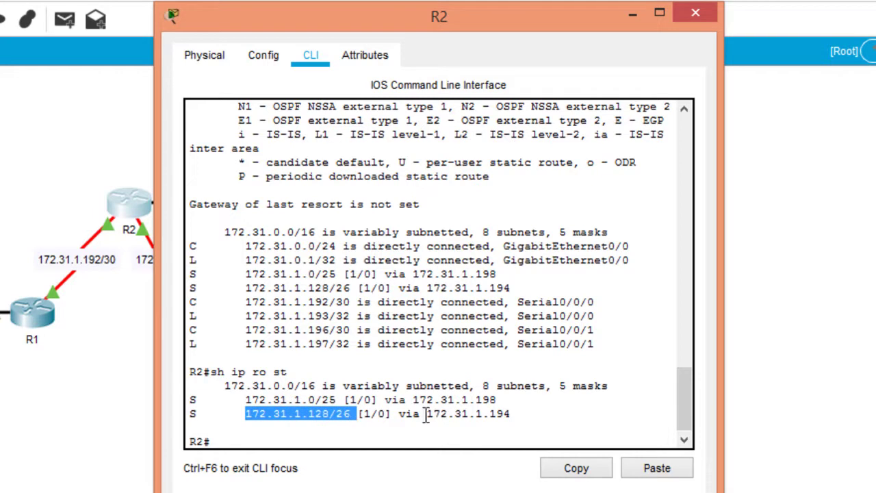
double_click(429, 414)
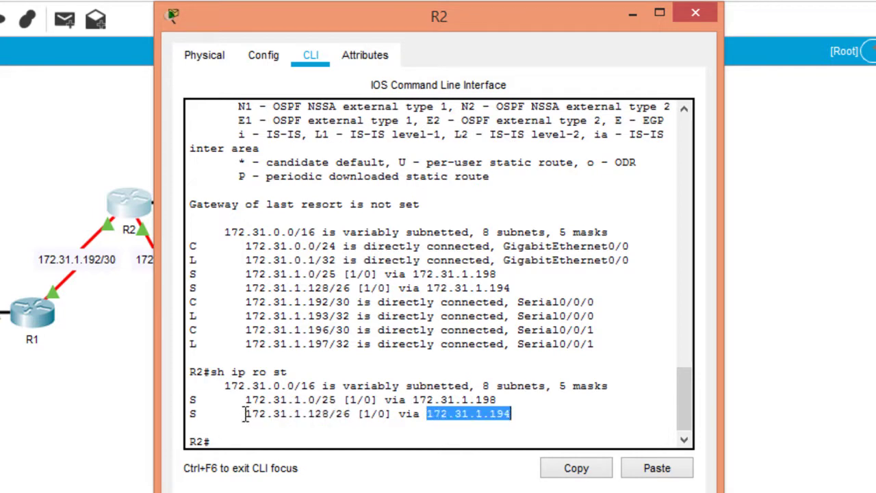
left_click_drag(245, 414, 352, 418)
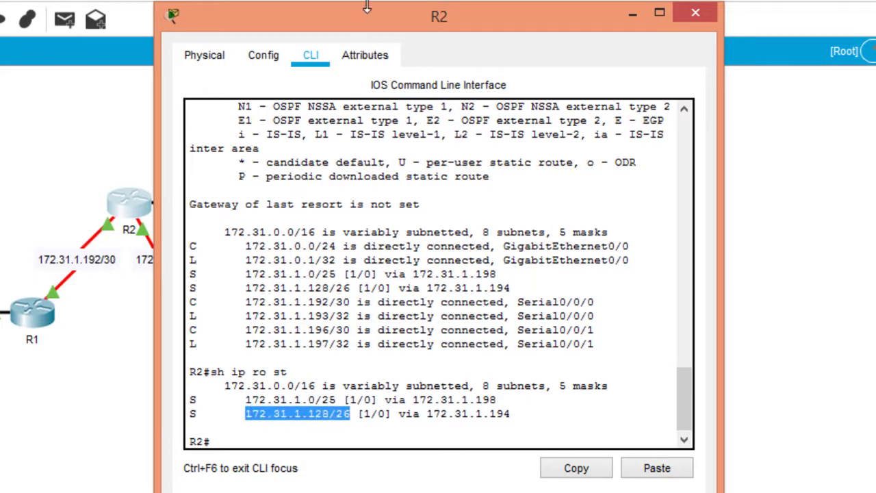
left_click_drag(338, 26, 604, 30)
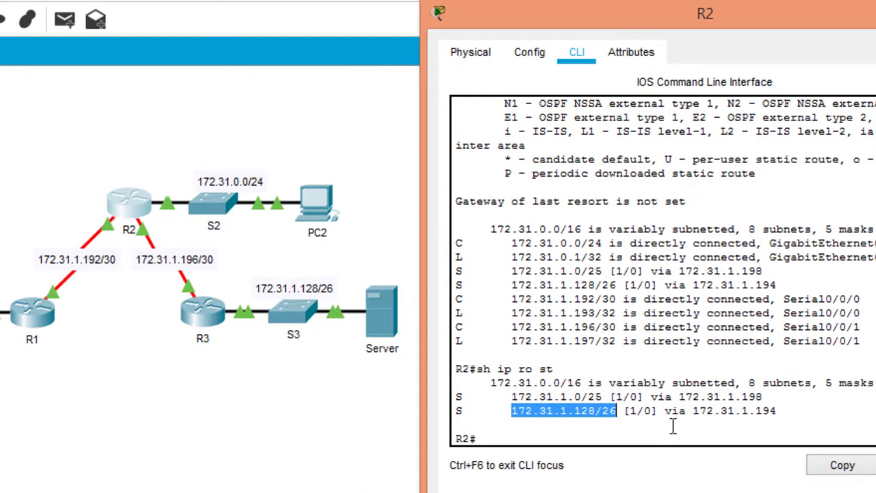
left_click_drag(693, 410, 779, 415)
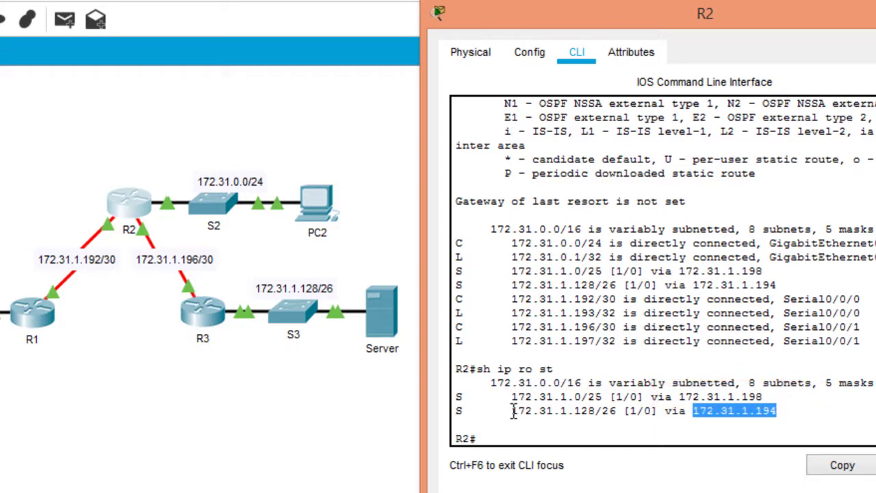
left_click_drag(513, 411, 618, 411)
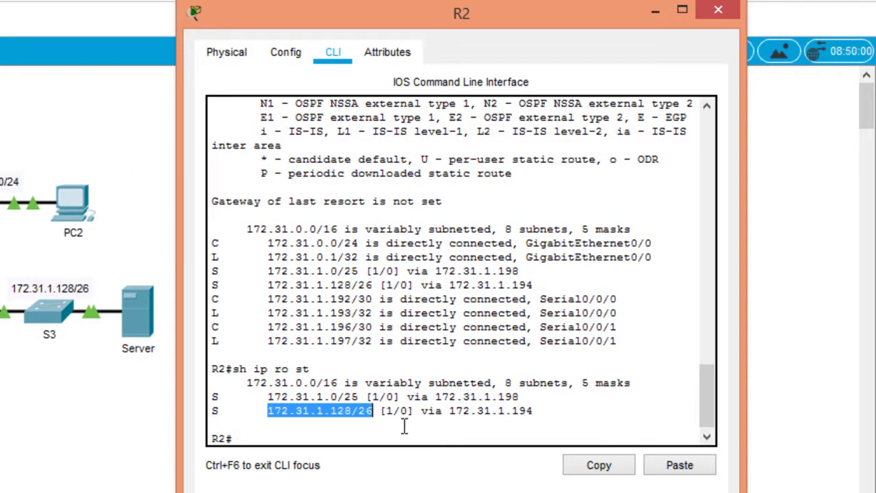
Check the next hop of R2's static route to 172.31.1.0/25 against that of the other static route.
left_click_drag(439, 396, 518, 413)
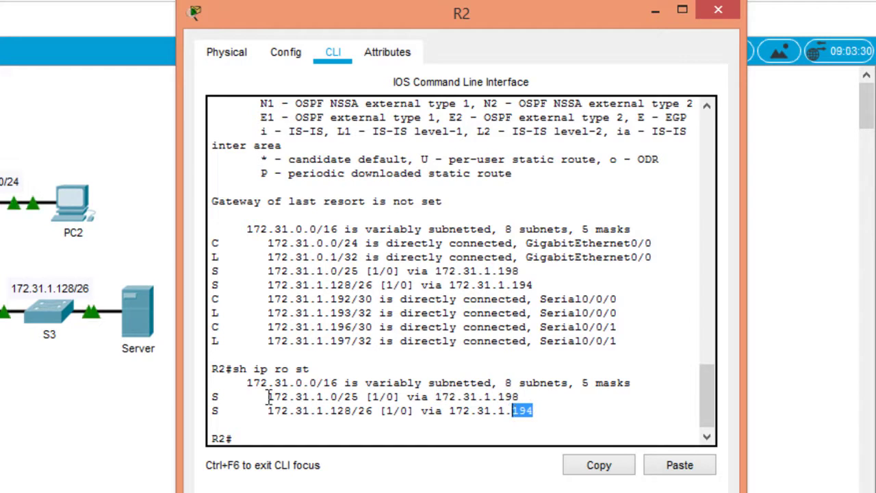
left_click_drag(268, 397, 368, 397)
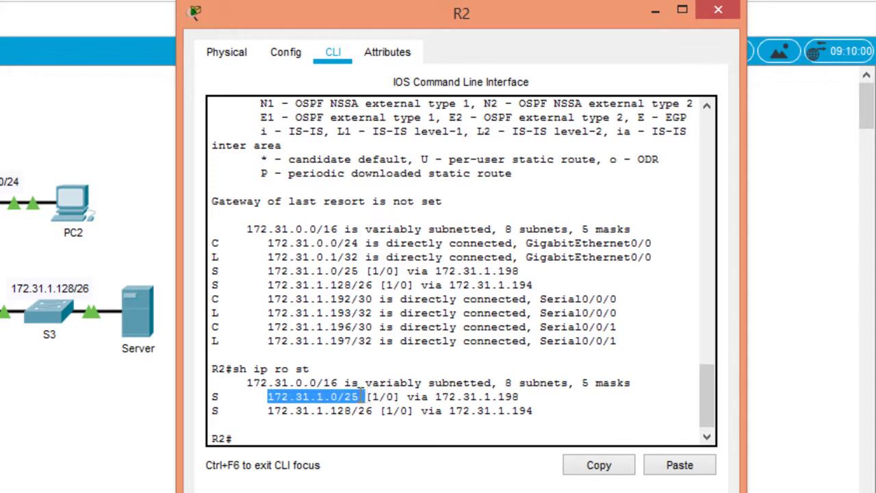
left_click(438, 400)
left_click_drag(449, 411, 525, 397)
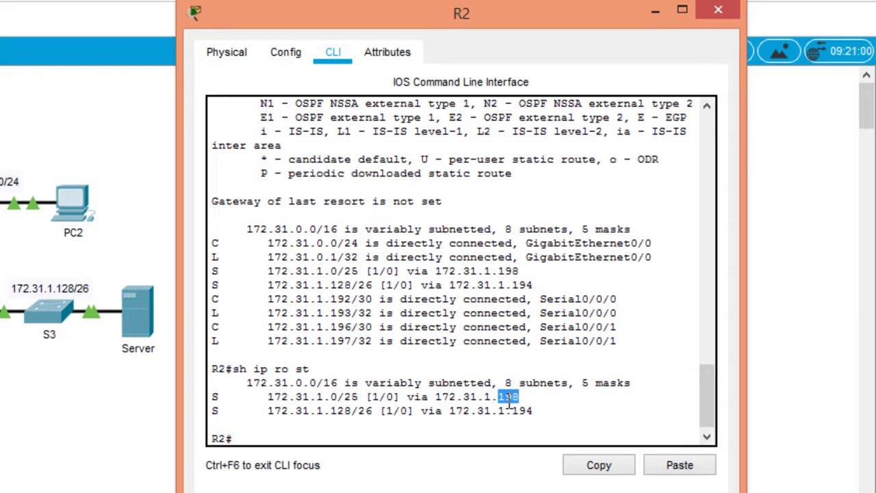
left_click_drag(268, 399, 545, 419)
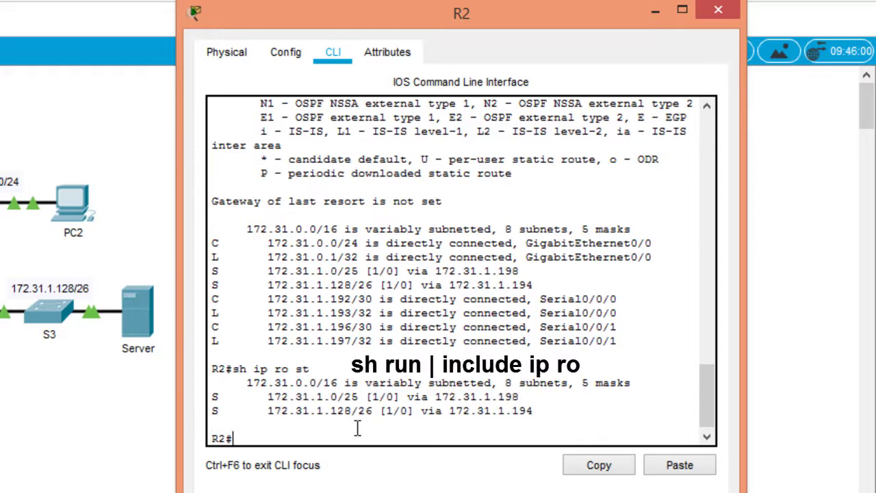
List R2's configured static route commands with "sh run | include ip ro".
type("sh run | incl")
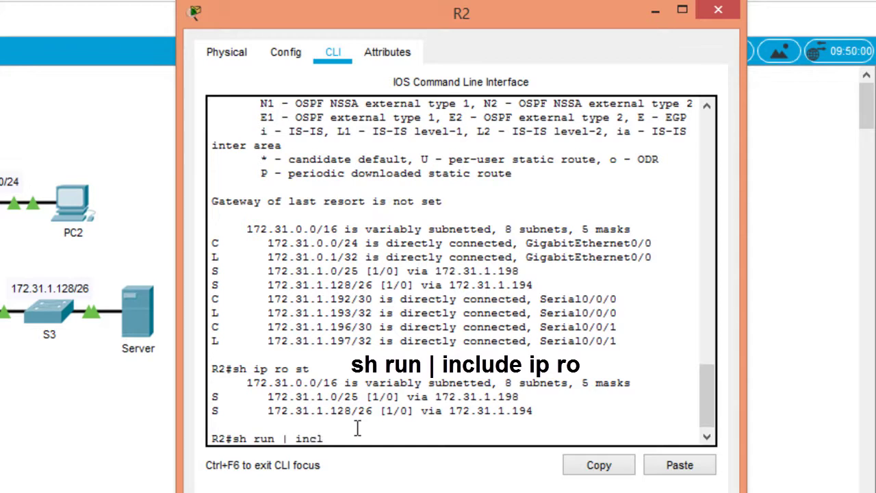
type("ude ip ro")
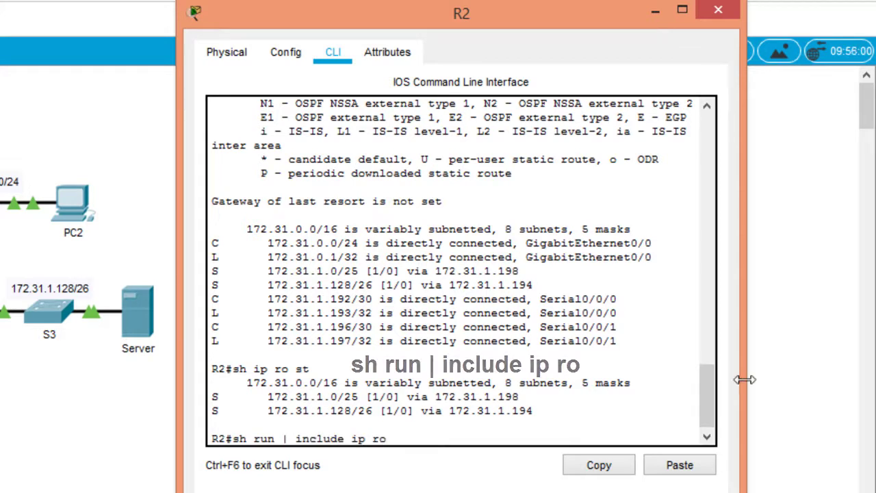
key("Return")
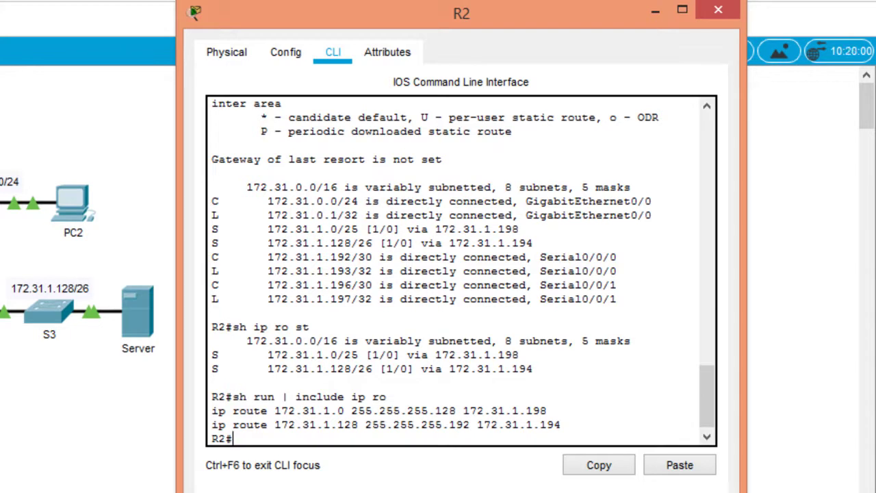
Enter global configuration on R2 and remove its first static route with "no ip route 172.31.1.0 255.255.255.128 172.31.1.198".
type("conf t")
key("Return")
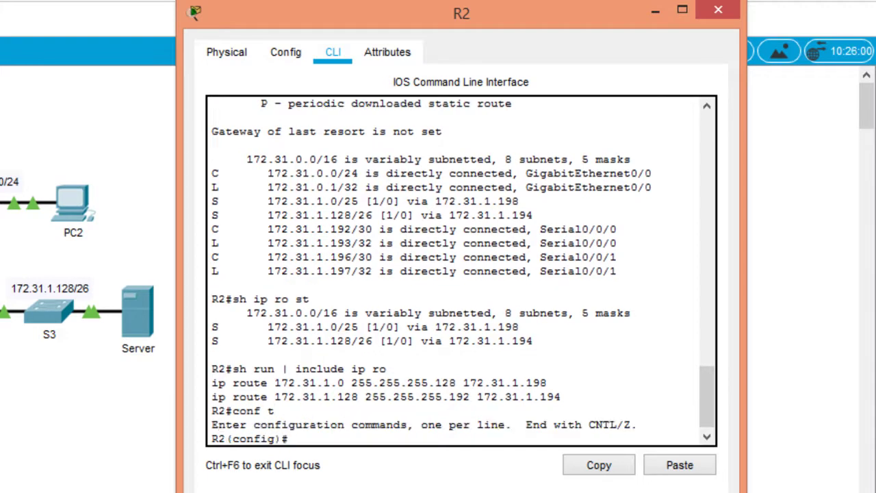
type("no ip route")
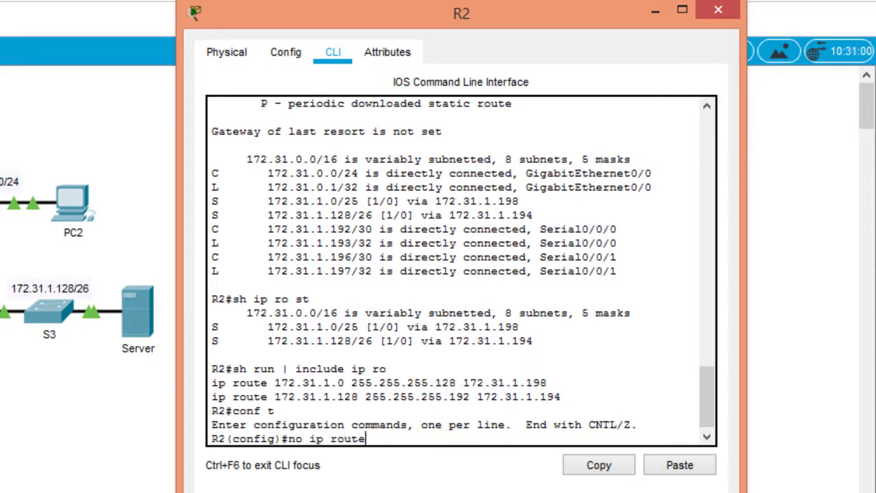
mouse_move(276, 383)
left_mouse_down()
mouse_move(538, 368)
mouse_move(547, 383)
left_mouse_up()
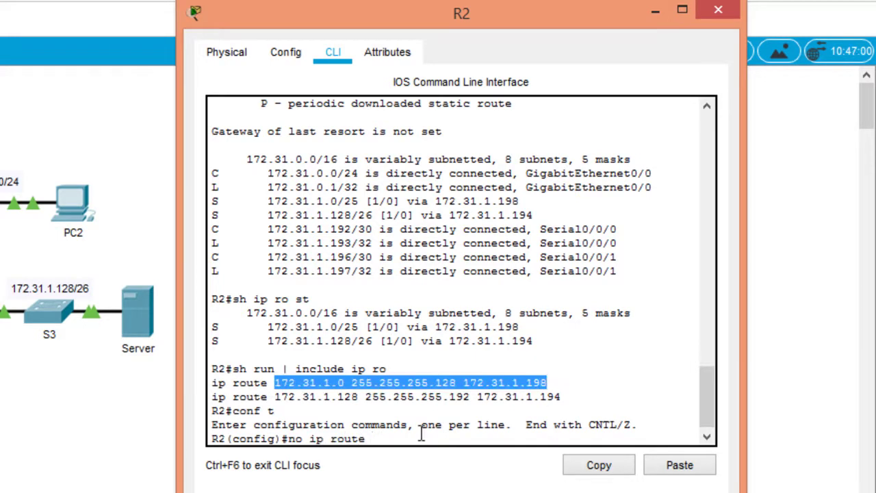
left_click(383, 439)
type("172.31.1.0 25")
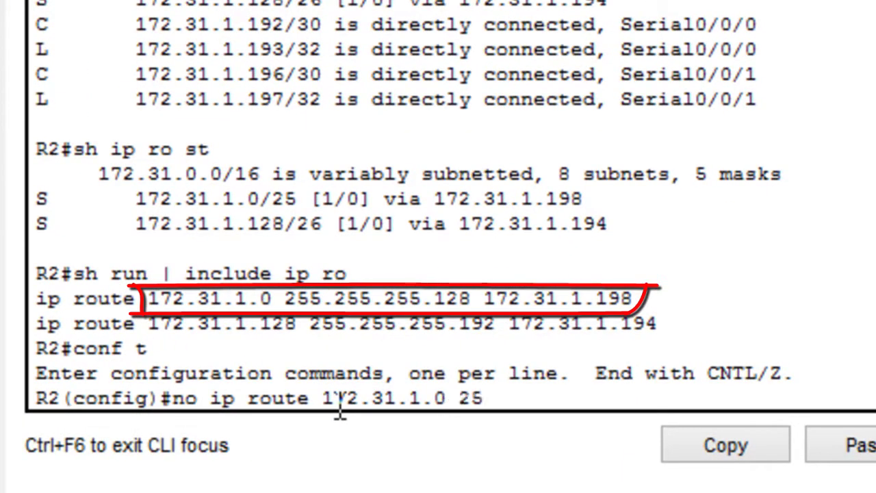
type("5.255.255")
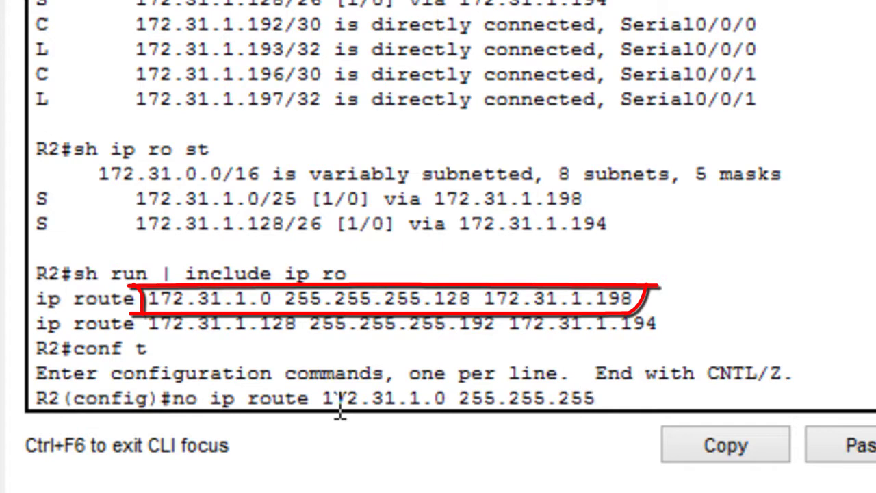
type(".128 ")
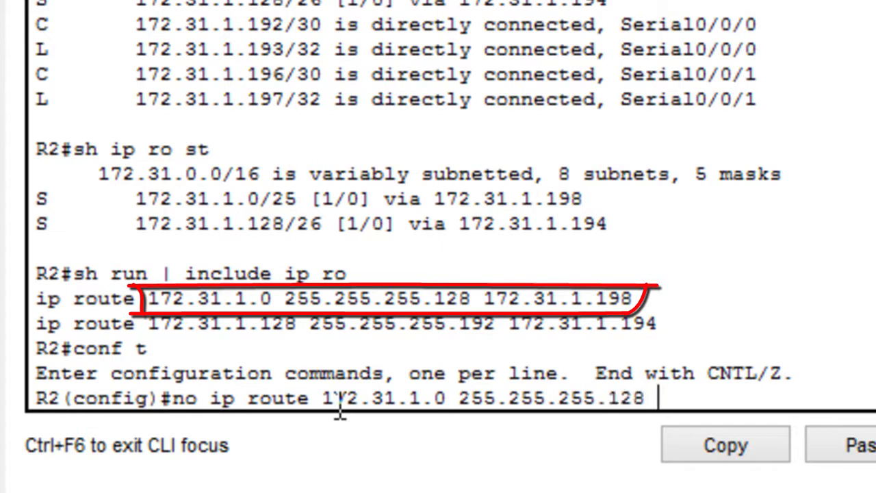
type("172.31.1.")
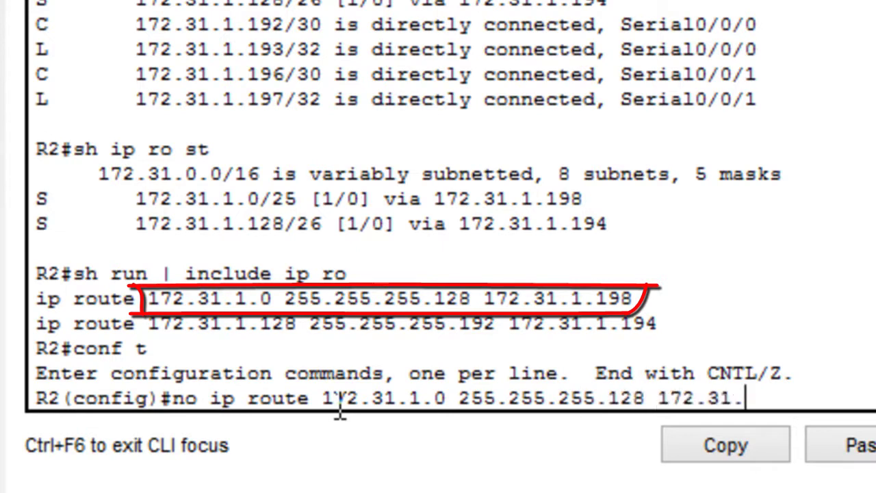
type("198")
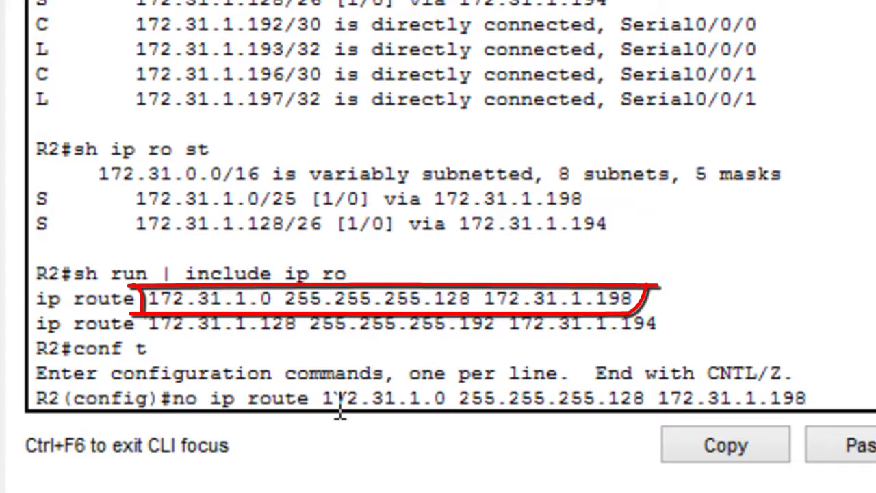
key("Return")
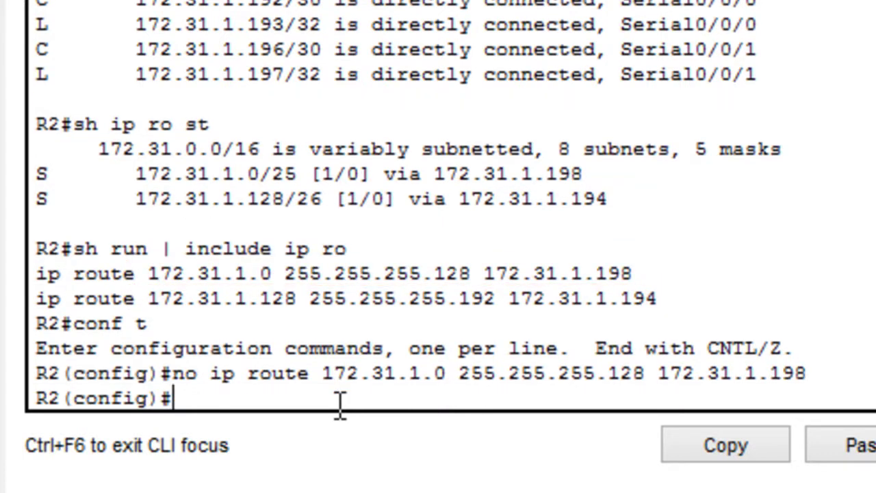
Remove R2's second static route with "no ip route 172.31.1.128 255.255.255.192 172.31.1.194".
key("Up")
key("Left")
key("Left")
key("Left")
key("Left")
key("Left")
key("Left")
key("Left")
key("Left")
key("Left")
key("Left")
key("Left")
key("Left")
key("Left")
key("Left")
key("Left")
key("Left")
key("Left")
key("Left")
key("Left")
key("Left")
key("BackSpace")
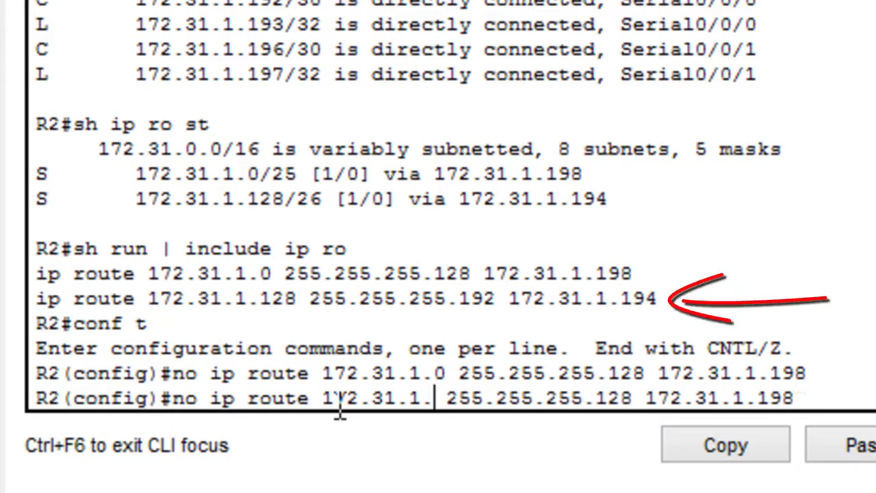
type("128")
key("Right")
key("Right")
key("Right")
key("Right")
key("Right")
key("Right")
key("Right")
key("Right")
key("Right")
key("Right")
key("Right")
key("Right")
key("Right")
key("Right")
key("Right")
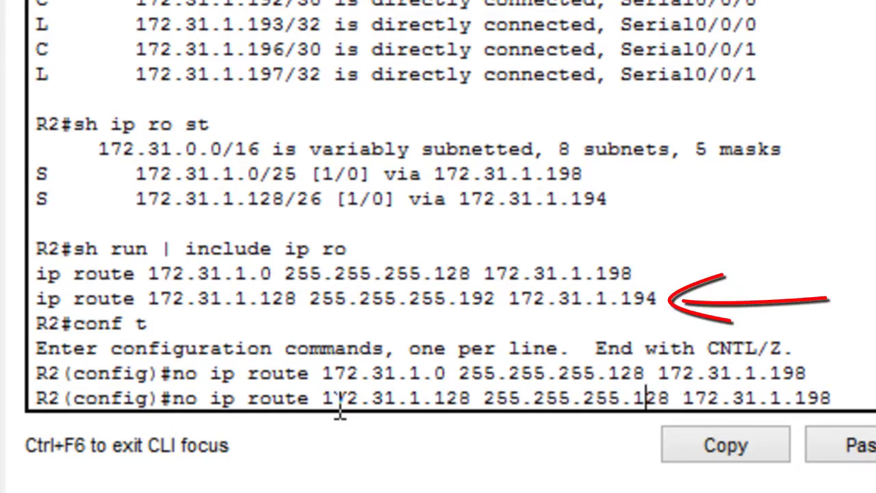
key("BackSpace")
key("BackSpace")
type("92")
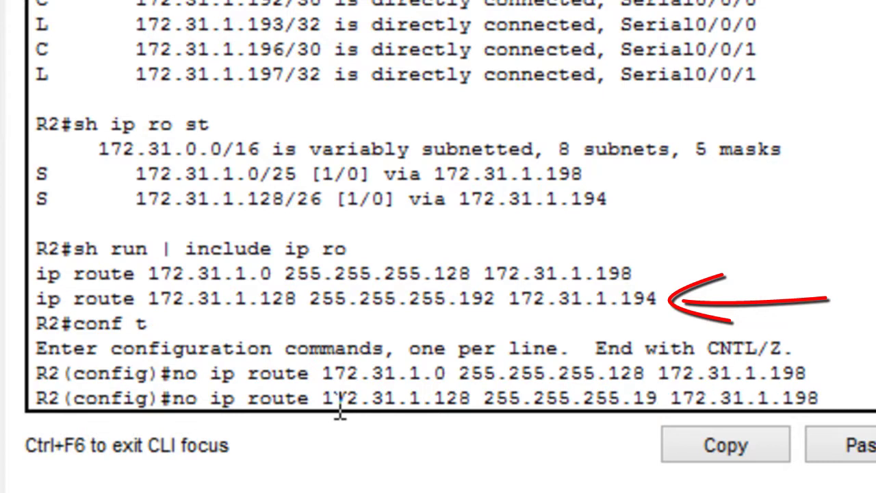
key("Right")
key("Right")
key("Right")
key("Right")
key("Right")
key("Right")
key("Right")
key("Right")
key("Right")
key("Right")
key("Right")
key("BackSpace")
type("4")
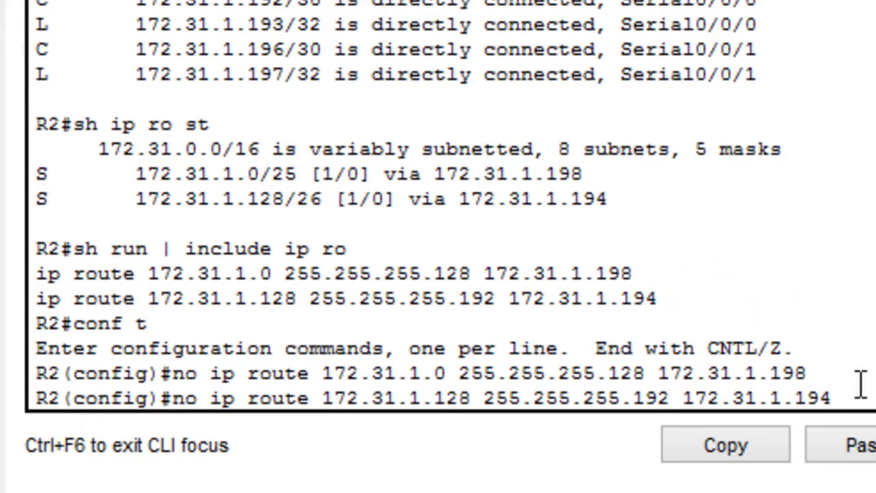
key("Return")
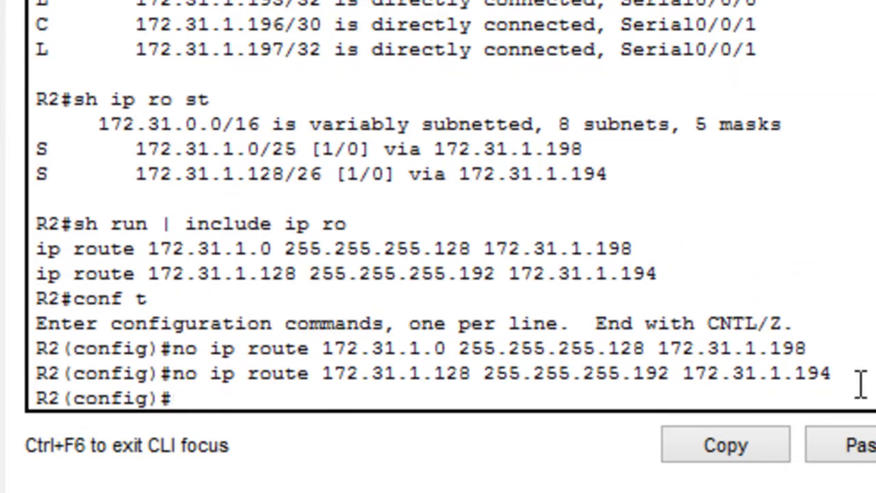
Add a static route on R2 to the R1 LAN with "ip route 172.31.1.0 255.255.255.128 172.31.1.194".
type("ip route 17")
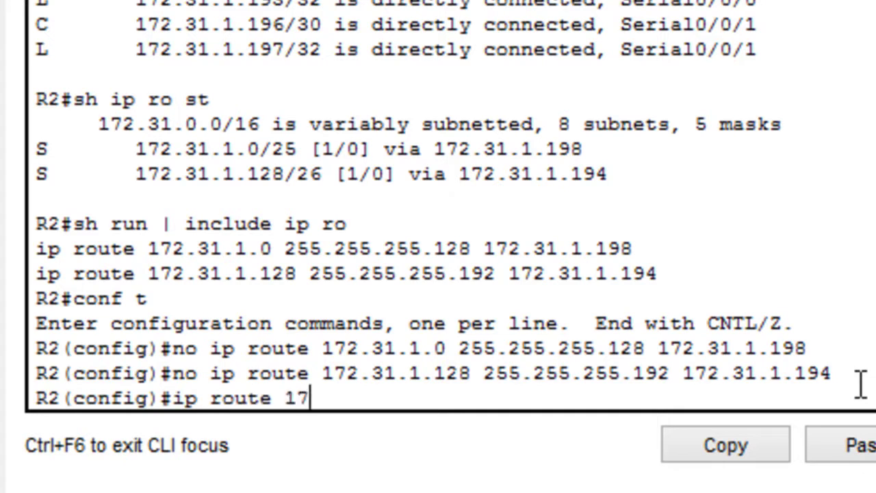
type("2.31.1.0")
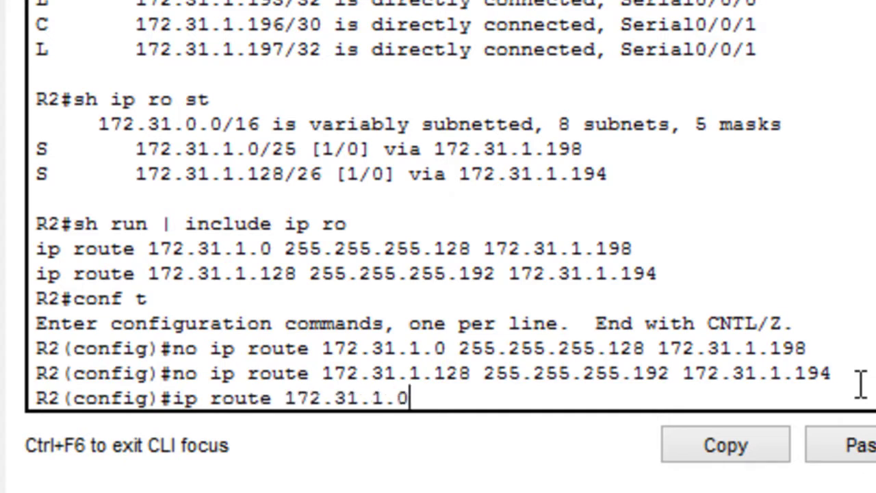
type(" 255.255.255.")
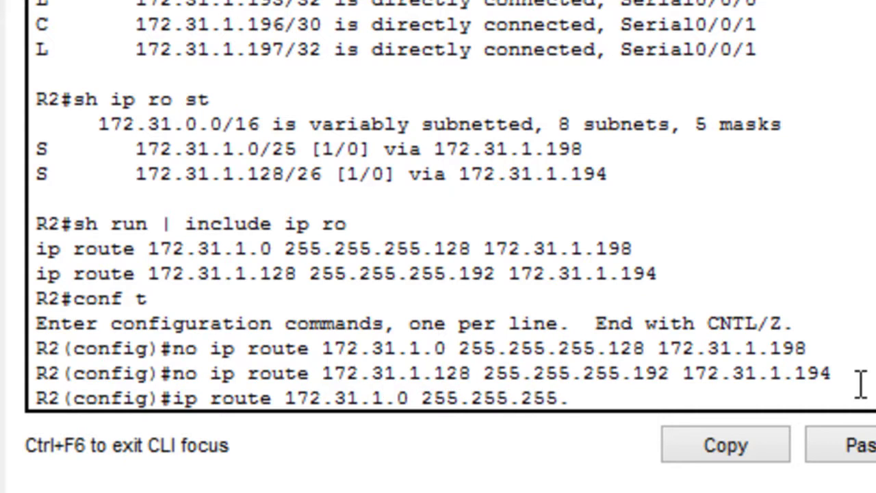
type("128")
type(" 172.31.1")
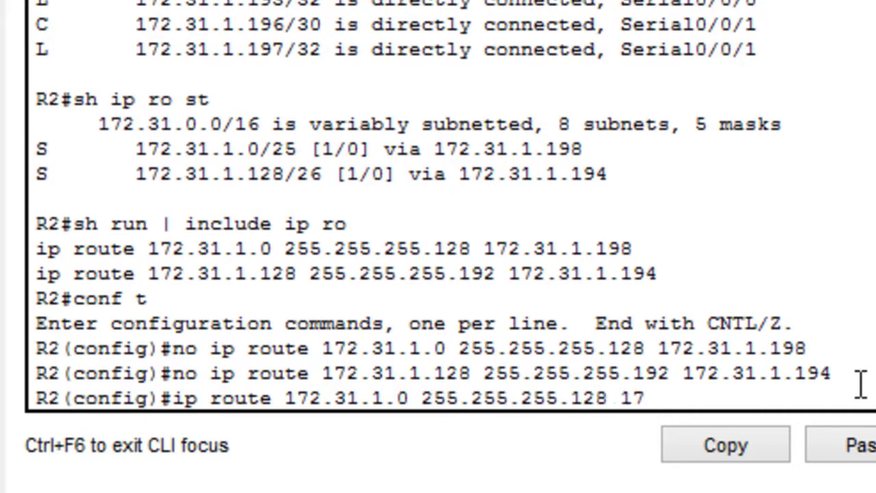
type(".")
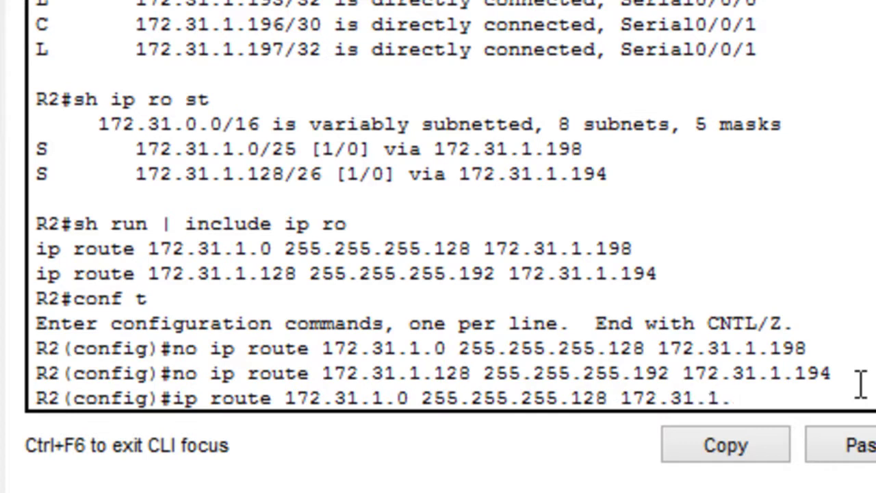
type("194")
left_click_drag(597, 247, 652, 248)
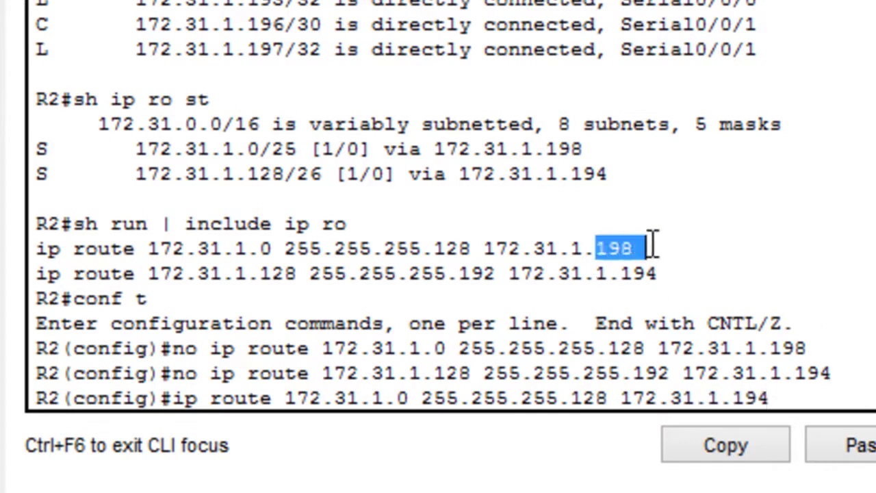
left_click(779, 396)
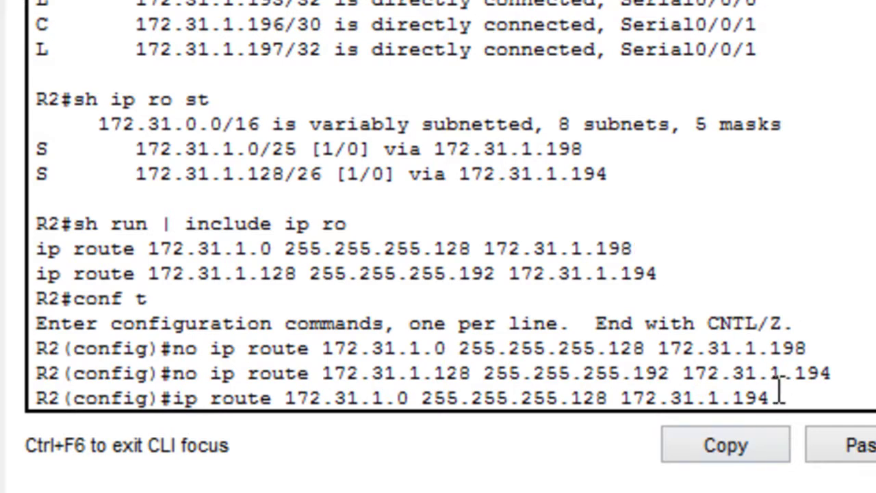
key("Return")
Add a static route on R2 to the R3 LAN with "ip route 172.31.1.128 255.255.255.192 172.31.1.198".
key("Up")
key("Left")
key("Left")
key("Left")
key("Left")
key("Left")
key("Left")
key("Left")
key("Left")
key("Left")
key("Left")
key("Left")
key("Left")
key("Left")
key("Left")
key("Left")
key("Left")
key("Left")
key("Left")
key("Left")
key("Left")
key("Left")
key("Left")
key("Left")
key("Left")
key("BackSpace")
type("128")
key("Right")
key("Right")
key("Right")
key("Right")
key("Right")
key("Right")
key("Right")
key("Right")
key("BackSpace")
key("BackSpace")
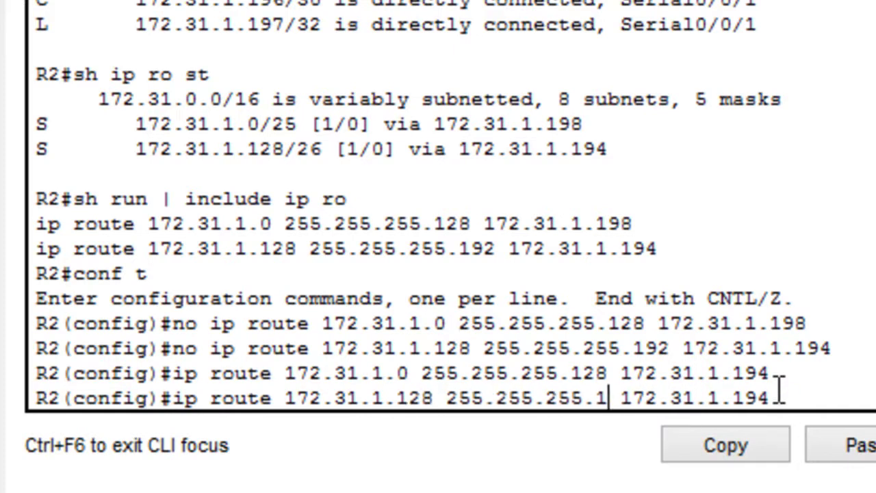
type("92")
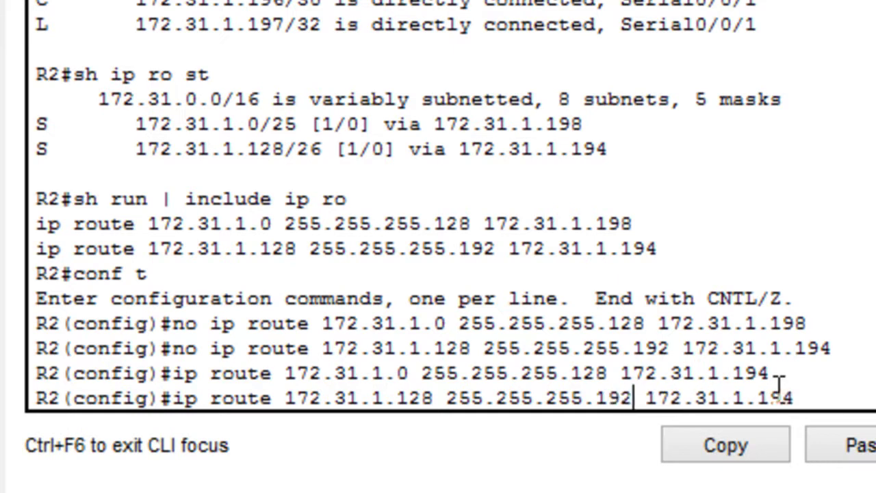
key("Right")
key("Right")
key("Right")
key("Right")
key("Right")
key("Right")
key("Right")
key("Right")
key("Right")
key("Right")
key("Right")
key("Right")
key("BackSpace")
type("8")
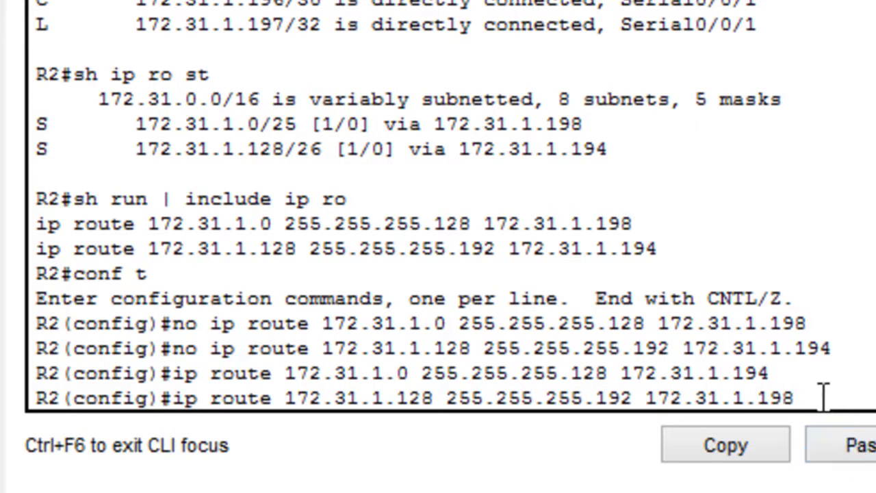
key("Return")
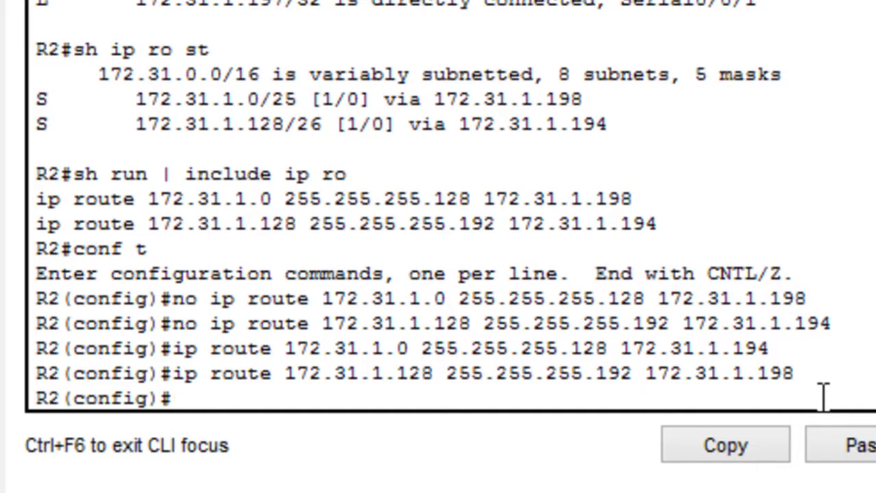
List R2's static routes with "do sh ip ro st" and check each destination network and next hop against the topology.
type("do sh ip ro st")
key("Return")
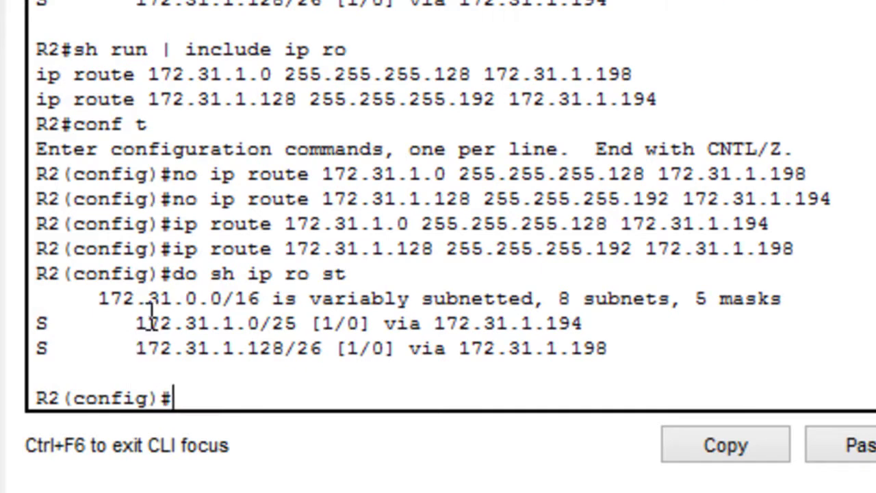
left_click_drag(135, 324, 310, 325)
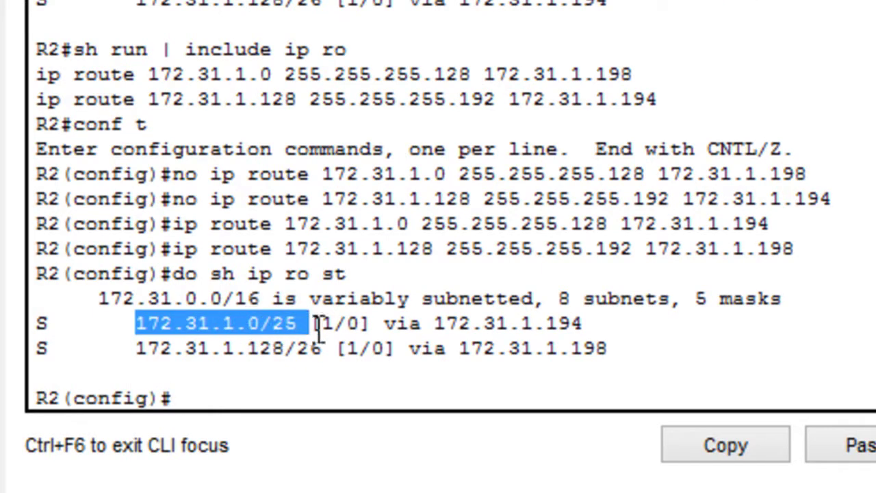
double_click(443, 326)
left_click(435, 329)
left_click_drag(435, 328, 561, 320)
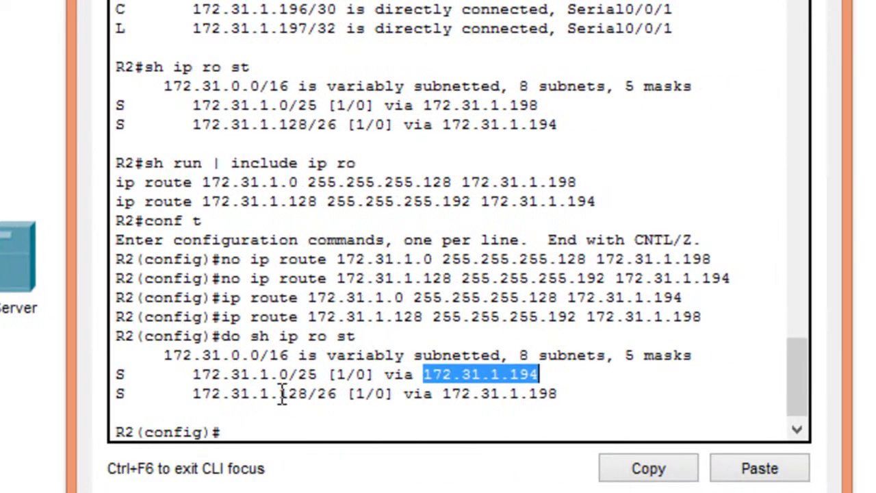
left_click_drag(280, 395, 338, 397)
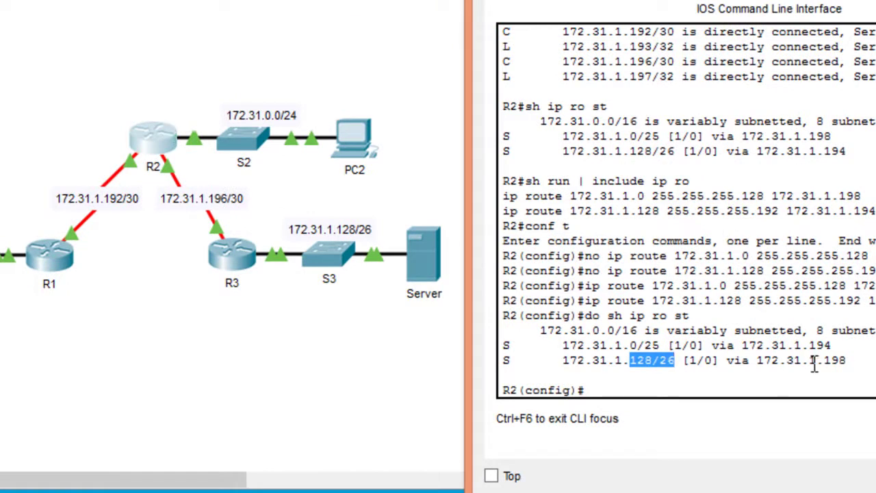
left_click_drag(809, 361, 847, 361)
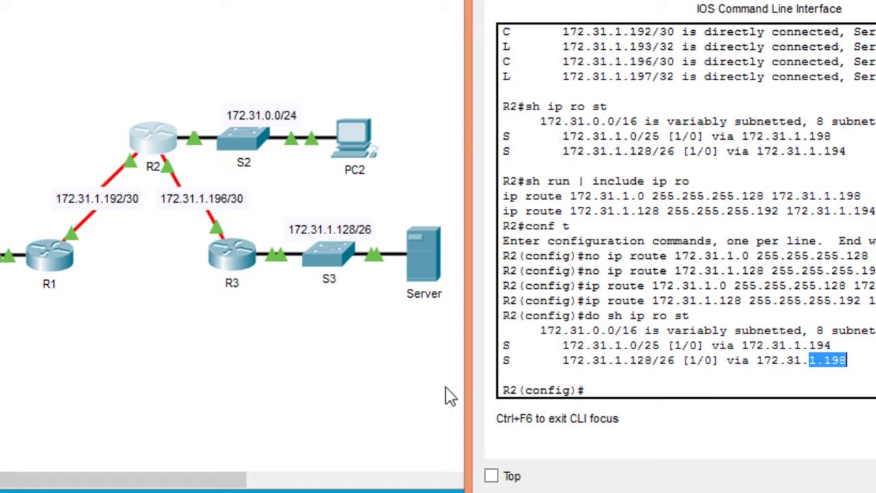
Exit configuration mode on R2, ping the server at 172.31.1.190 twice, and check the success rate.
left_click(596, 389)
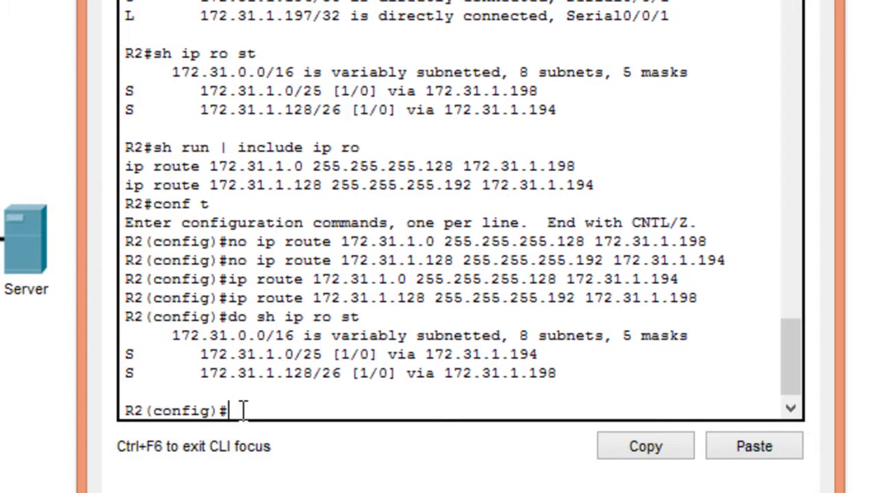
type("exit")
key("Return")
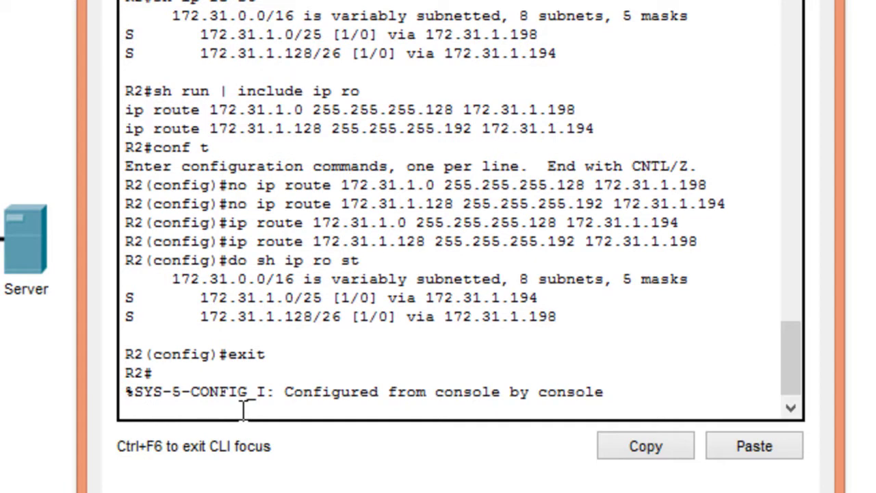
key("Return")
type("p")
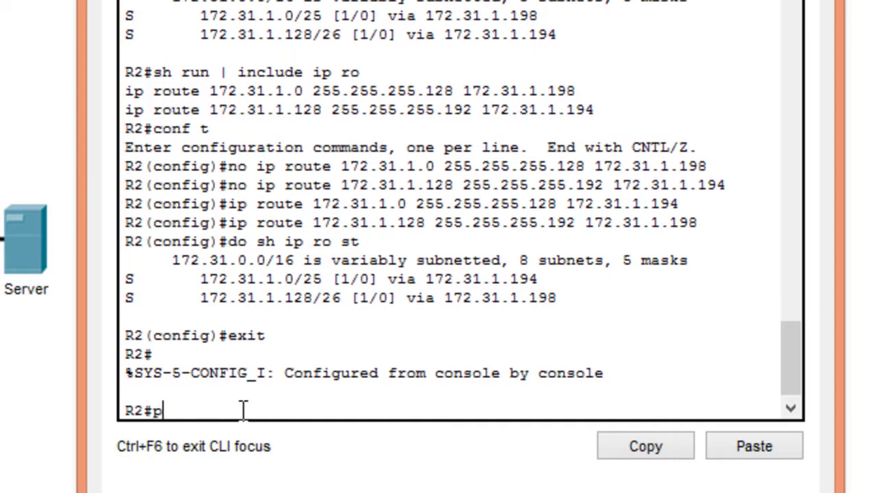
type(" 172.31.1")
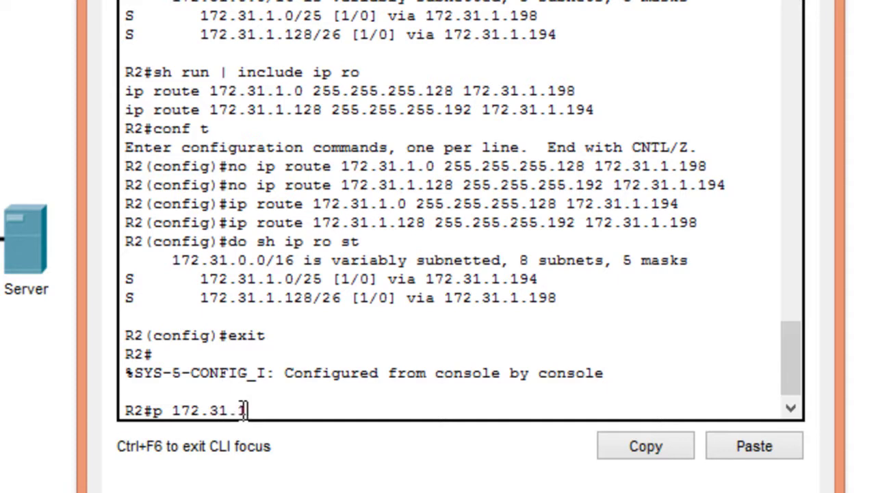
type(".190")
key("Return")
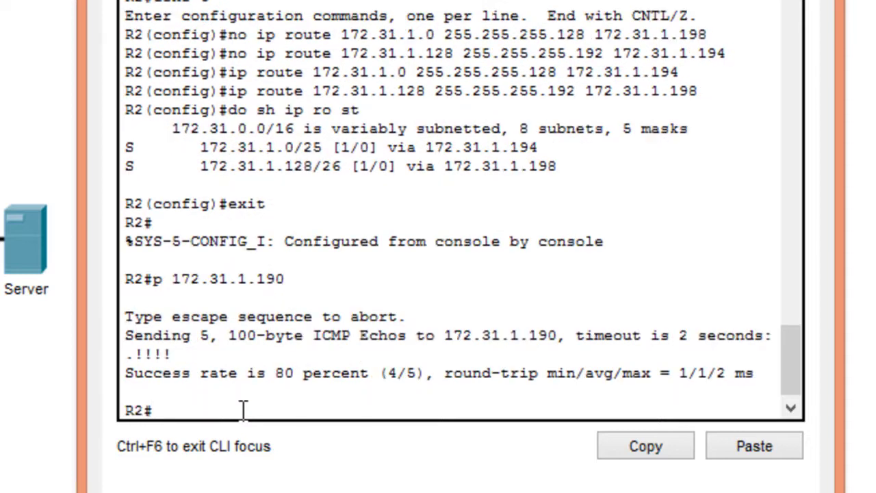
key("Up")
key("Return")
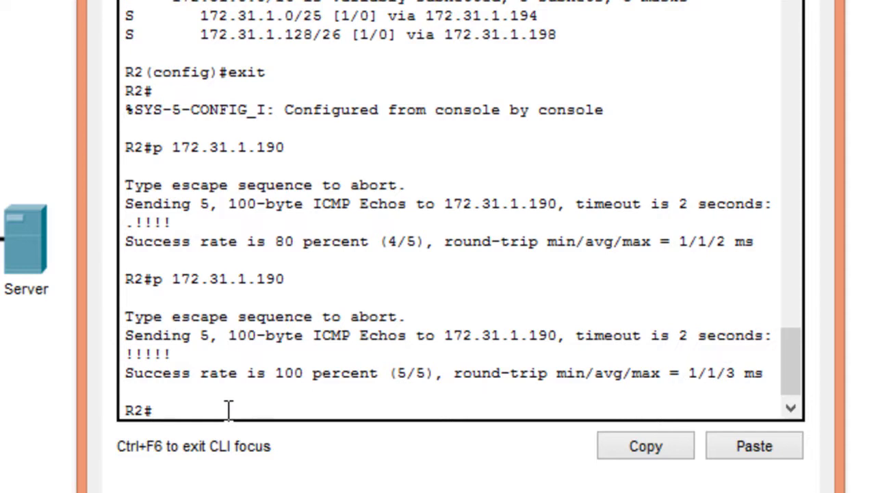
left_click_drag(127, 373, 381, 364)
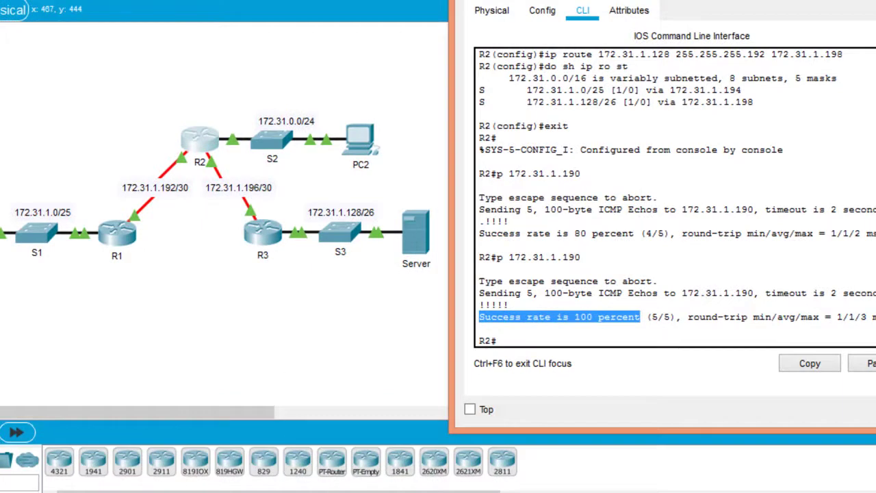
Switch to R1's command line, ping the server at 172.31.1.190, and check the success rate.
mouse_move(295, 490)
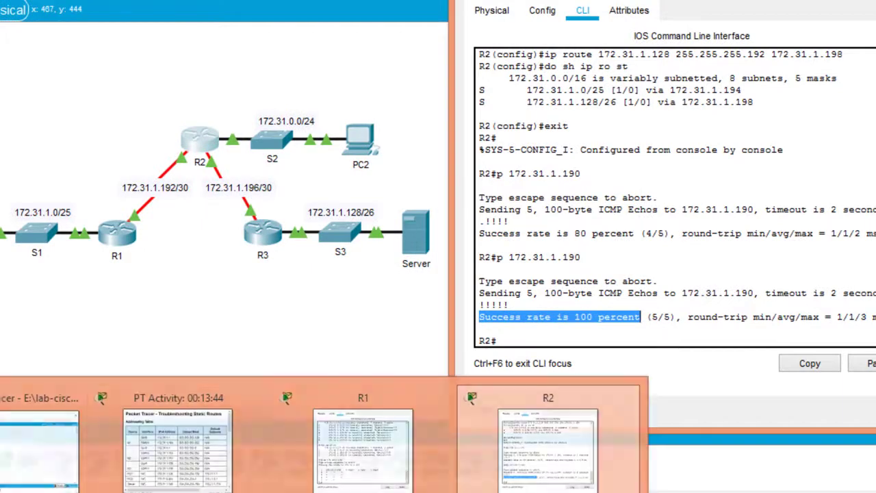
left_click(301, 424)
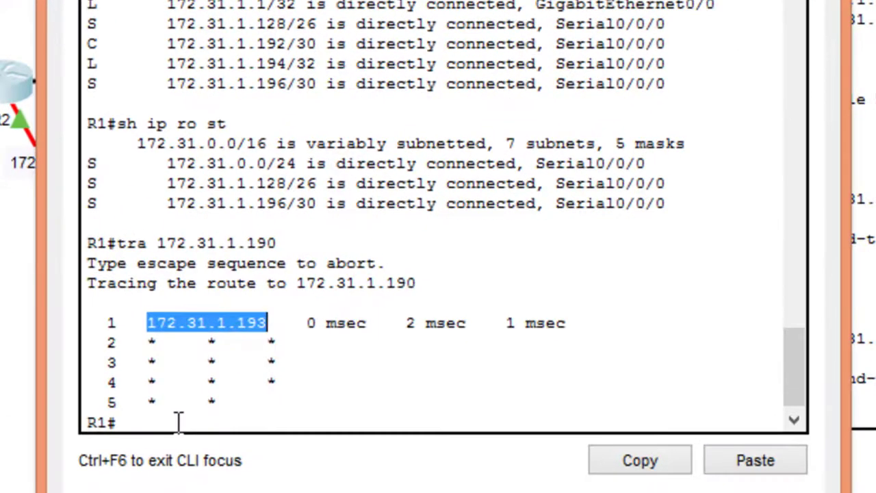
left_click(178, 421)
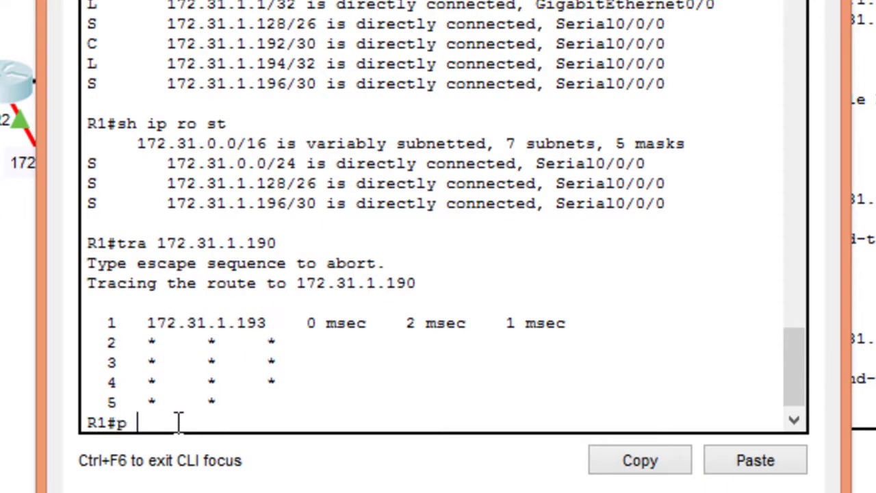
type("p 172.31.1.190")
key("Return")
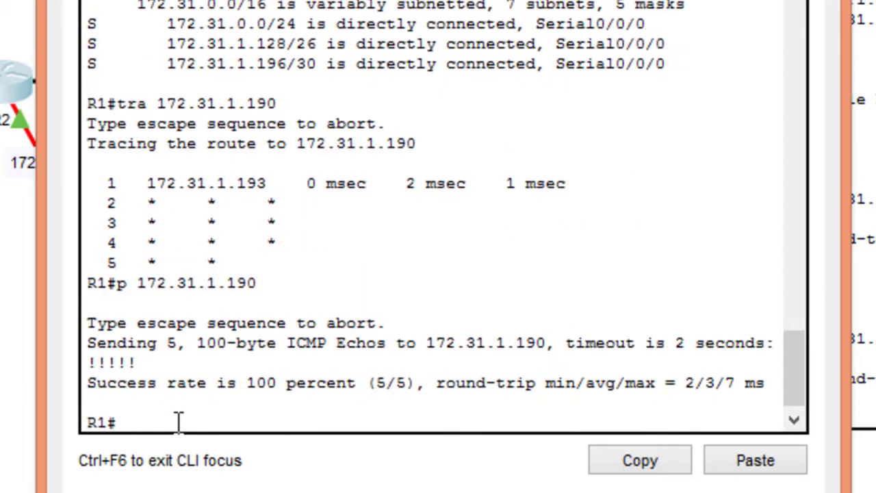
left_click_drag(89, 381, 358, 383)
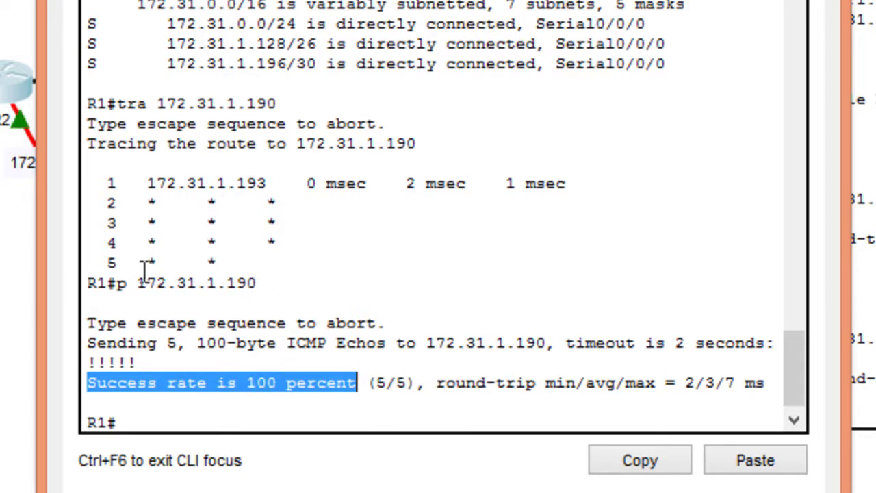
left_click_drag(138, 282, 313, 291)
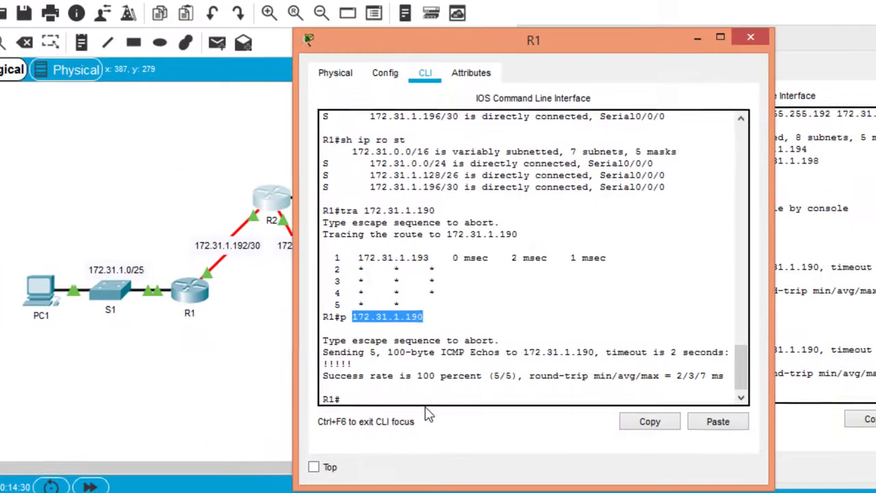
Switch to PC1's command prompt and ping the server at 172.31.1.190.
left_click(54, 311)
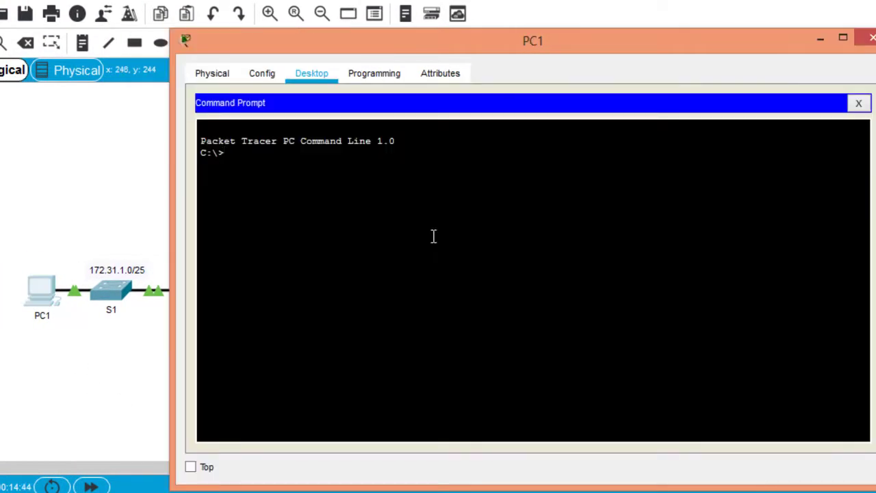
type("ping 172.31.1.19")
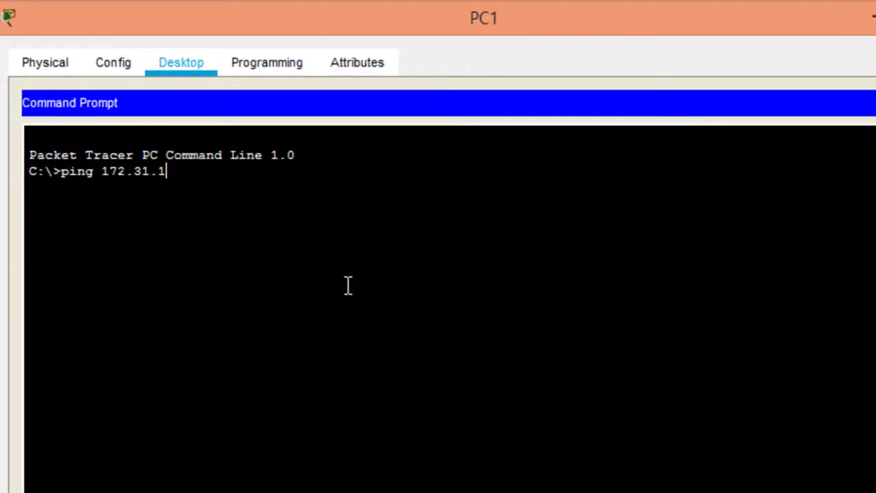
type("0")
key("Return")
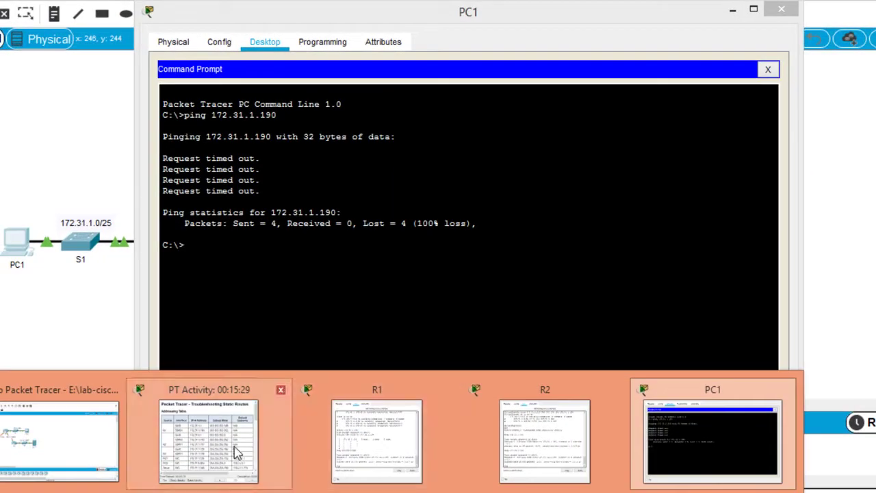
Look up PC2's IPv4 address in the activity's addressing table and ping 172.31.0.254 twice from PC1.
left_click(235, 450)
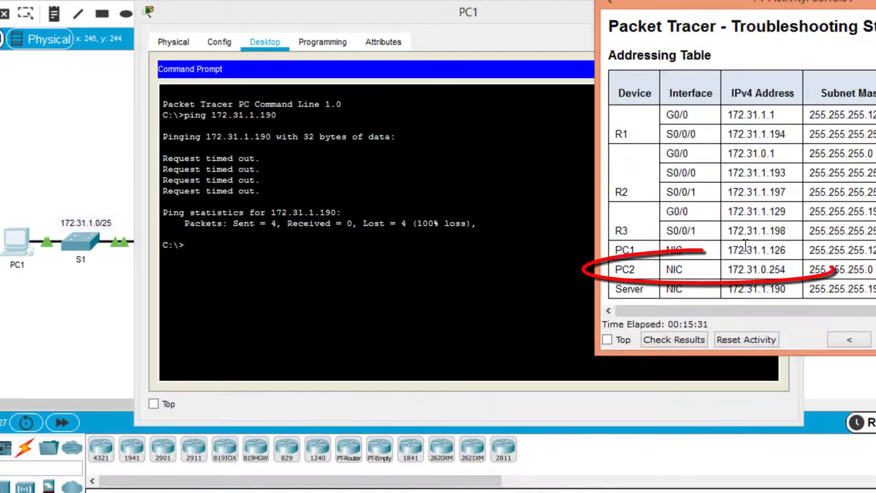
left_click(293, 264)
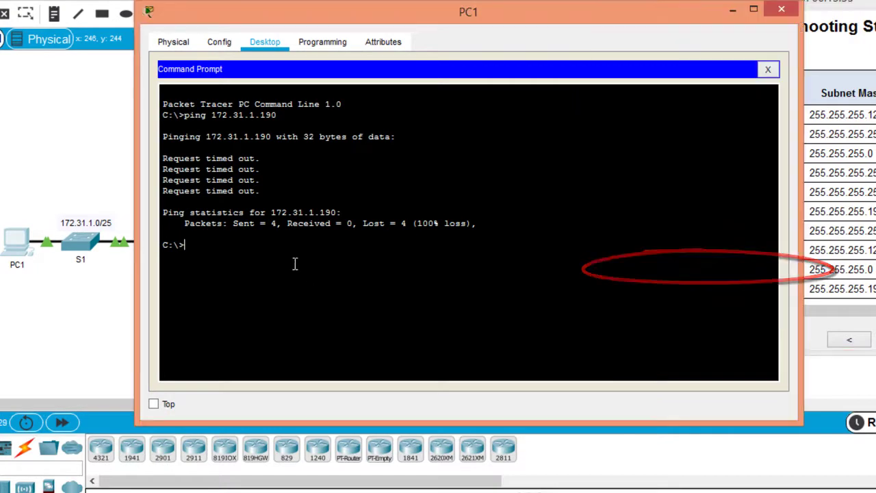
type("ping 1")
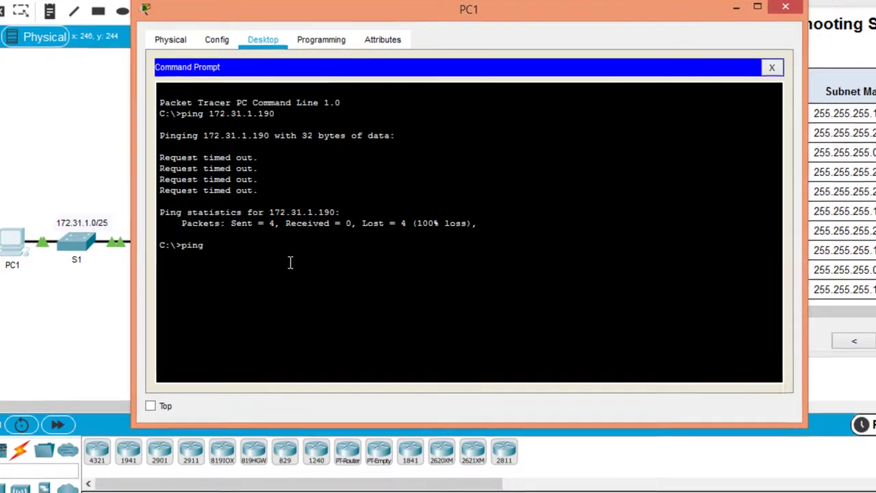
type("72.31")
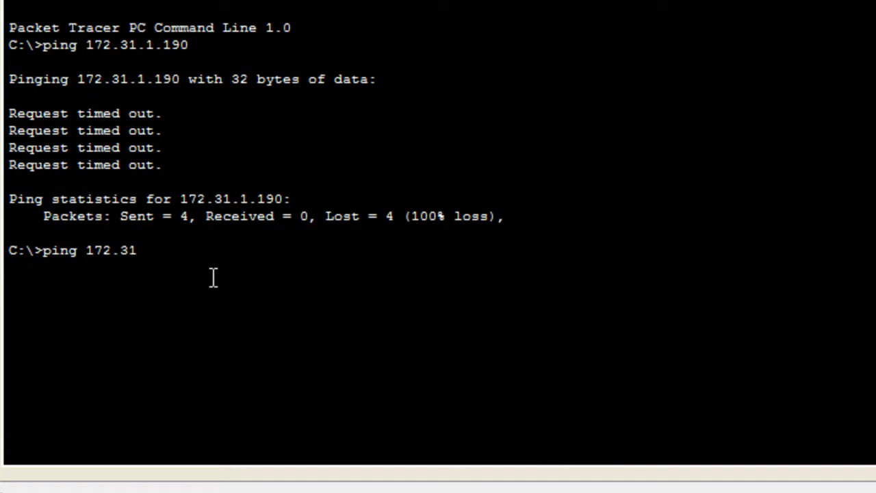
type(".0.254")
key("Return")
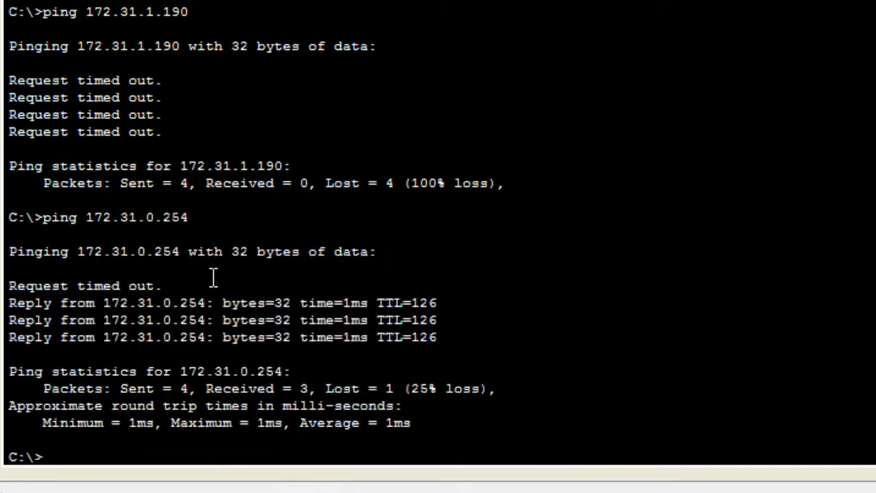
key("Up")
key("Return")
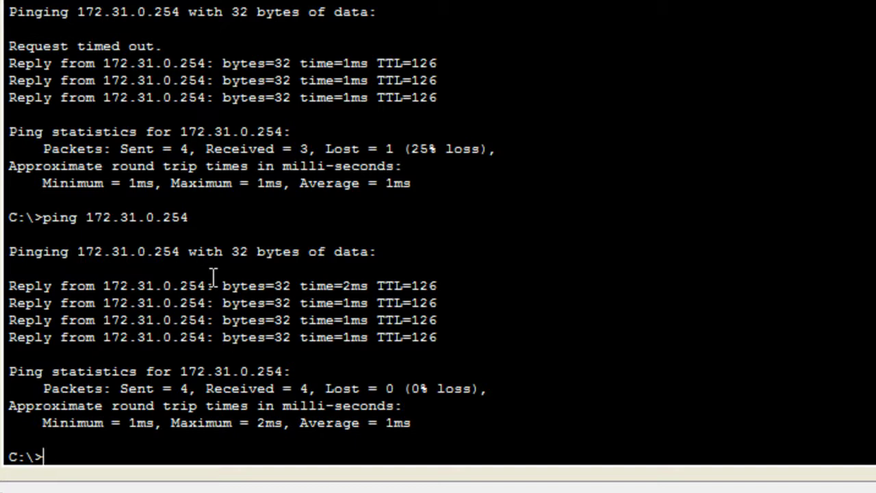
Trace the route from PC1 with "tracert 172.31.1.190", abort it once hops time out, and identify the last responding hop.
type("racert")
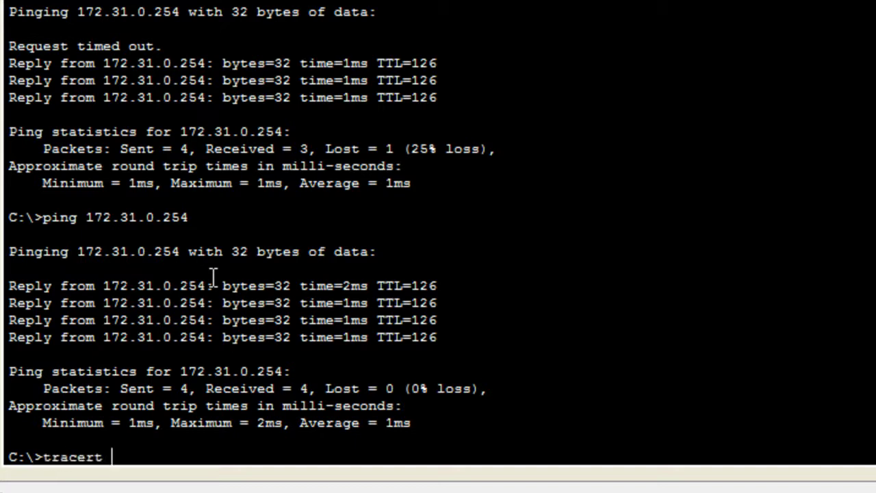
type(" 172.31.1.190")
key("Return")
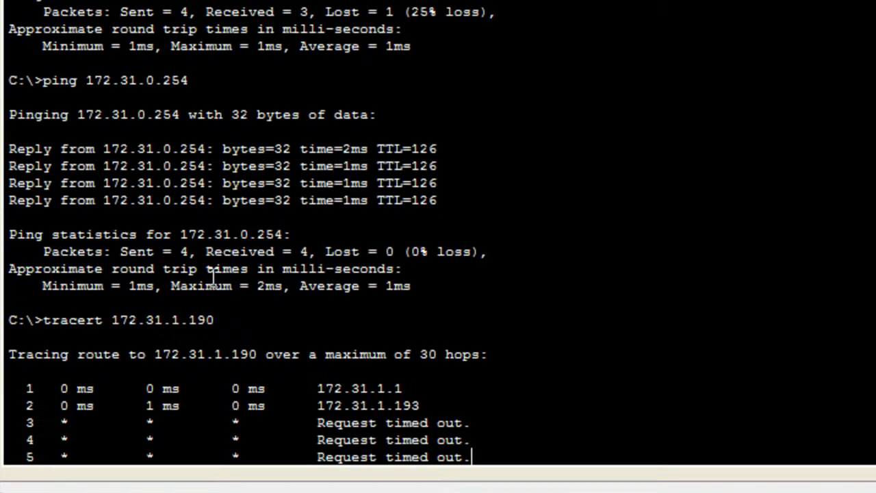
key("ctrl+c")
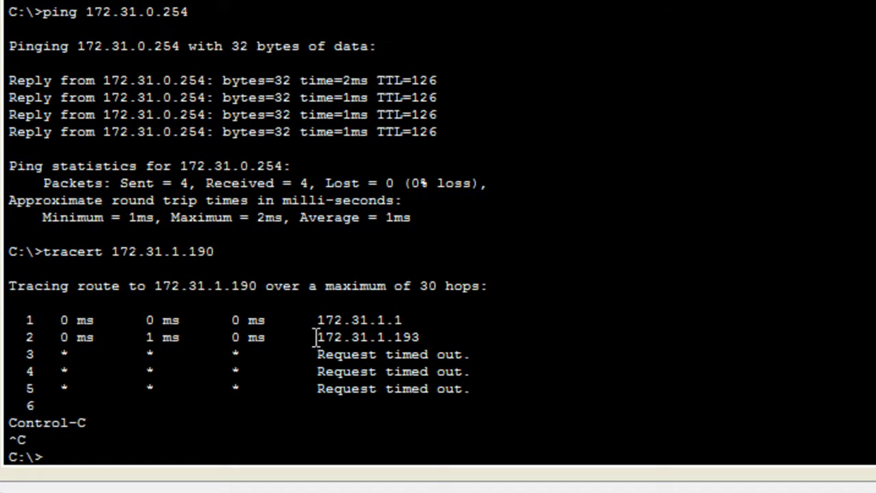
left_click_drag(316, 337, 436, 337)
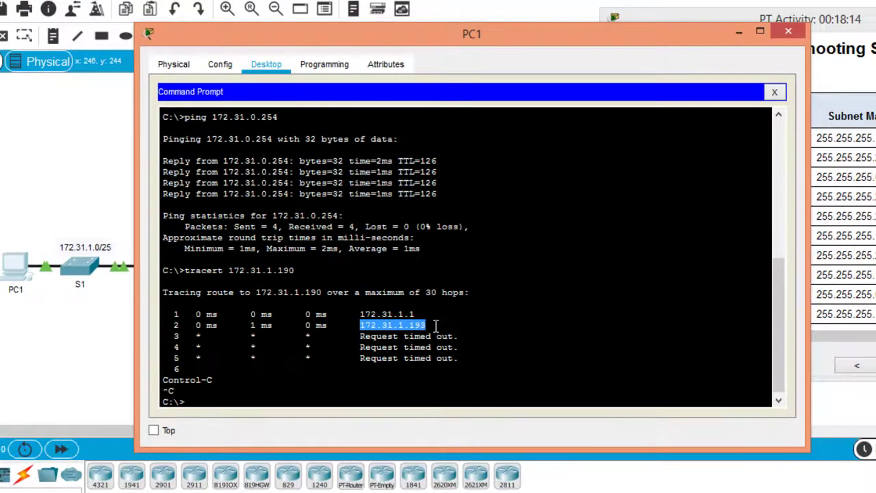
Minimize PC1's window, open R3's command line, and enter privileged EXEC mode with "en".
left_click(739, 31)
left_click(291, 269)
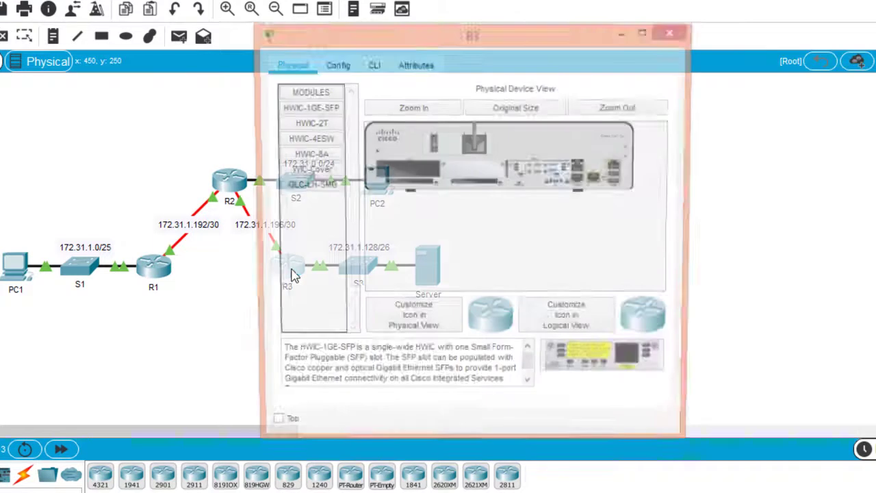
left_click(372, 64)
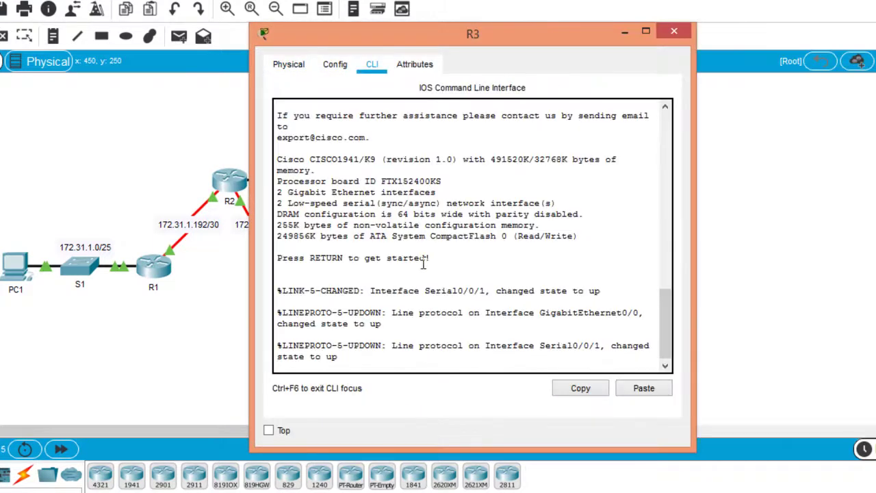
key("Return")
type("en")
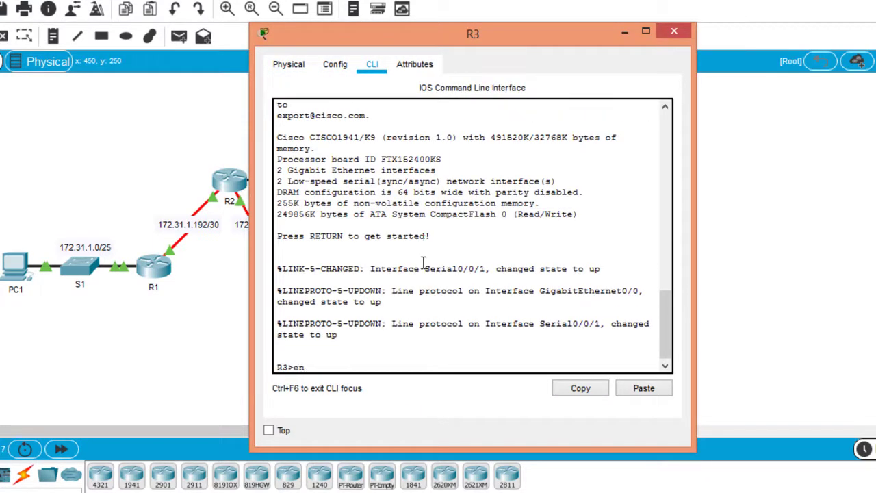
key("Return")
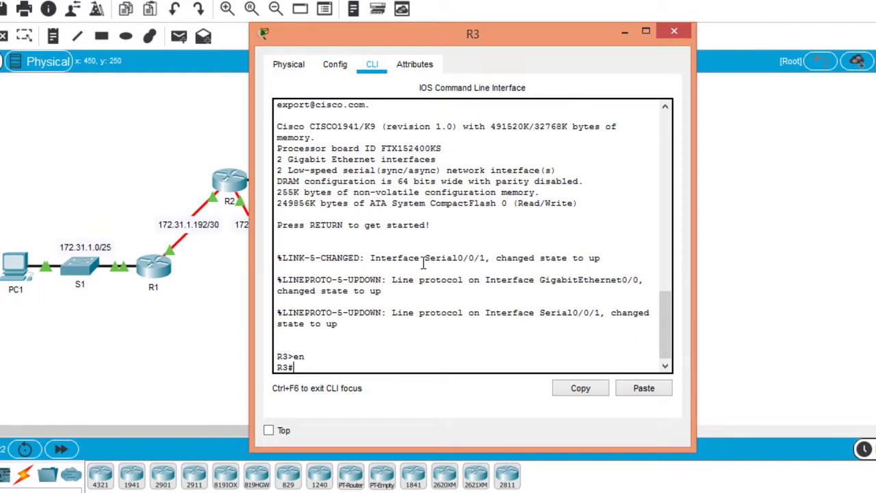
List R3's static routes with "sh ip ro st" and compare them with the topology to find any missing destination network.
type("sh ip ro st")
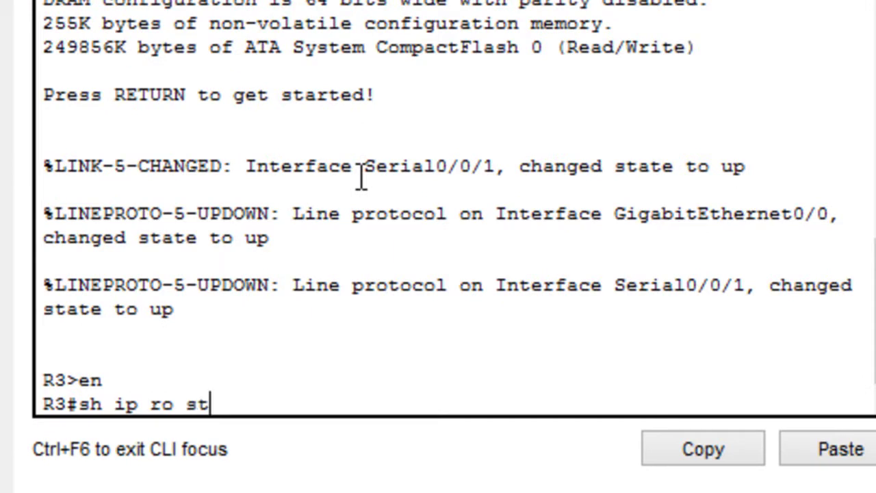
key("Return")
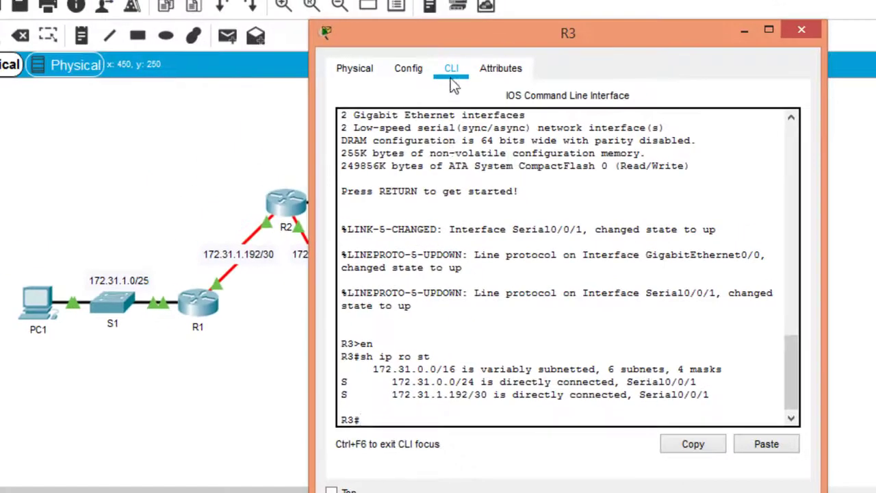
left_click_drag(477, 34, 643, 53)
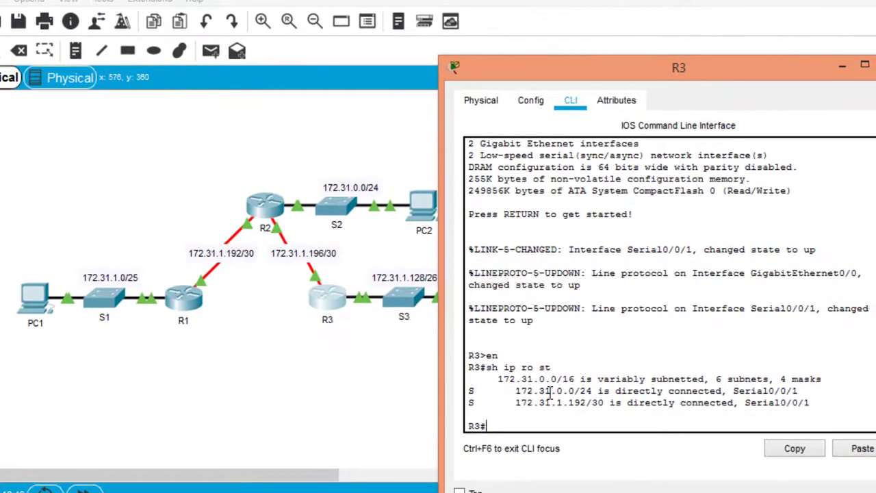
left_click_drag(518, 392, 809, 405)
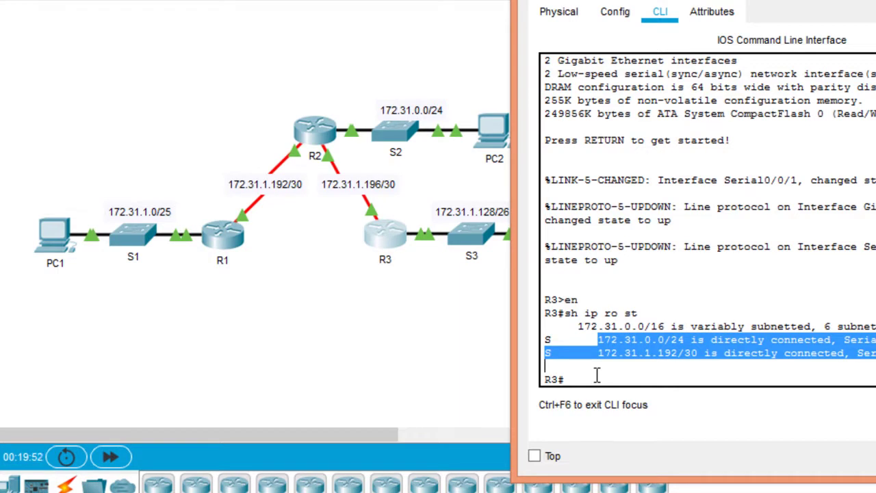
left_click(596, 375)
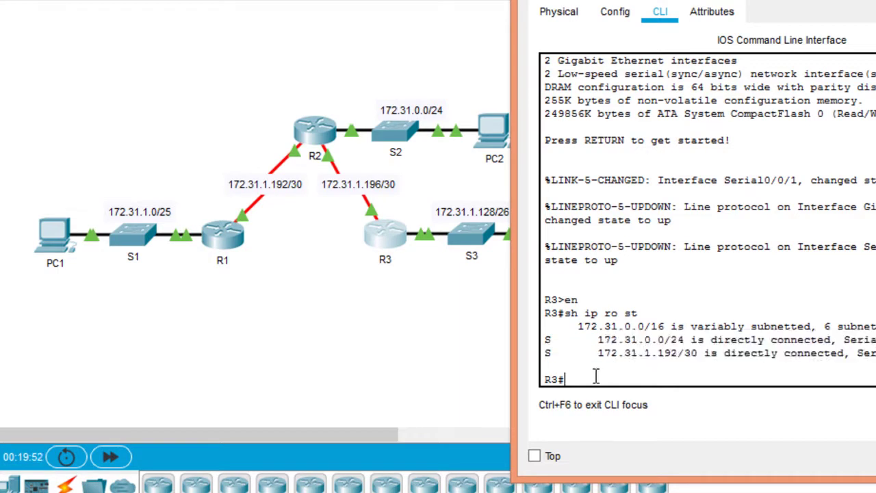
left_click_drag(124, 92, 130, 174)
left_click_drag(138, 175, 155, 146)
left_click_drag(95, 149, 128, 180)
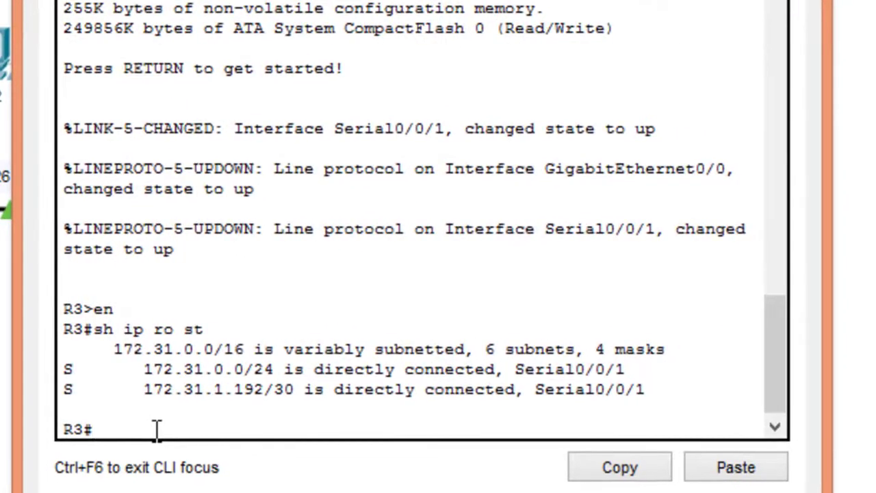
Enter configuration mode on R3 and add a static route to R1's LAN with "ip route 172.31.1.0 255.255.255.128 Serial0/0/1".
type("conf t")
key("Return")
type("ip")
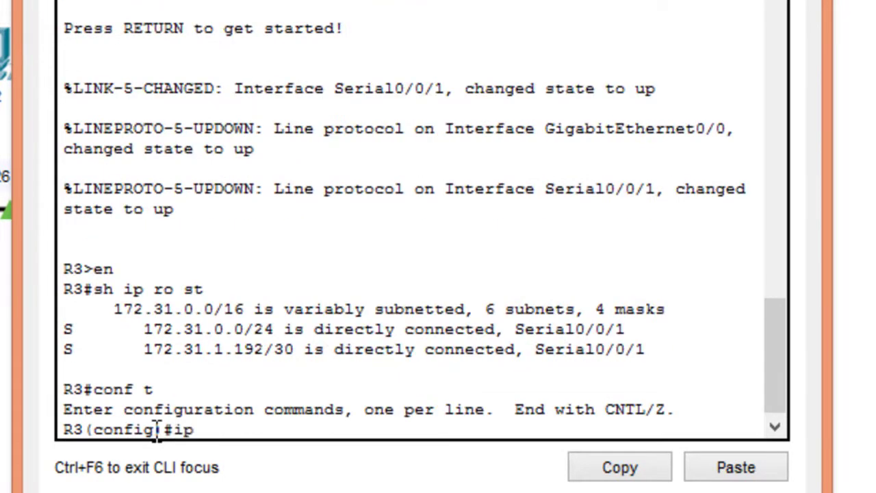
type(" route 172")
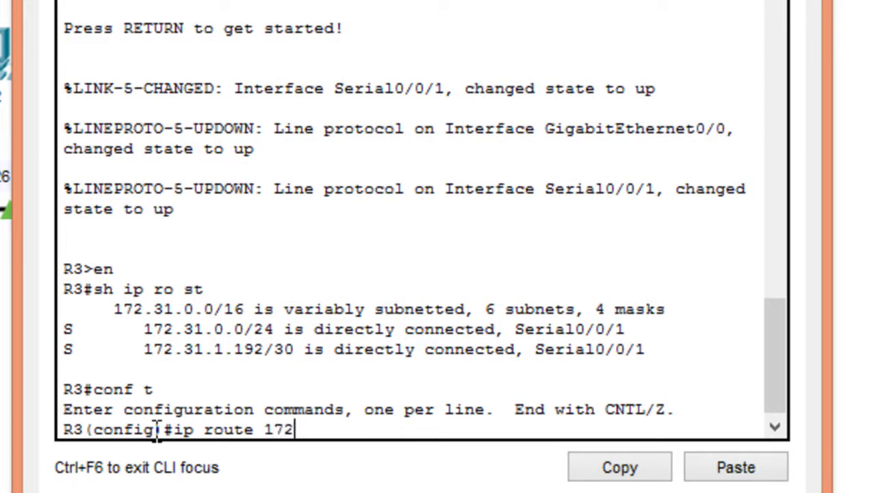
type(".31.1.0")
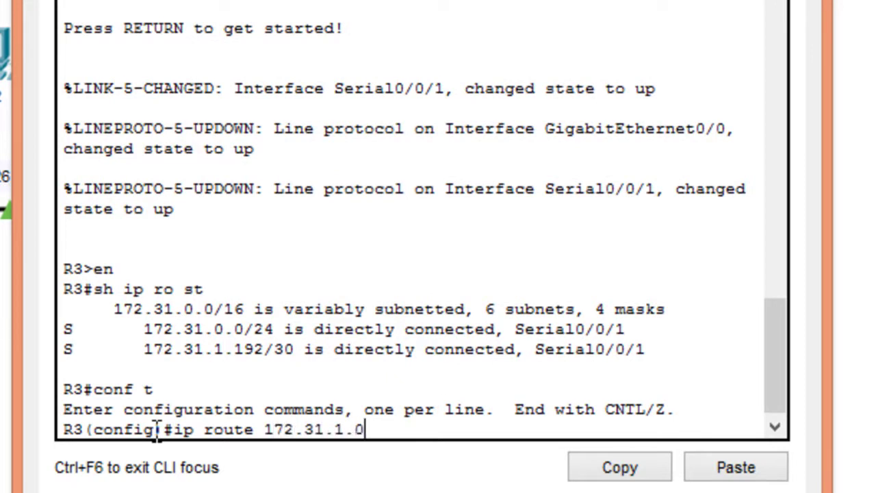
type(" 255.2")
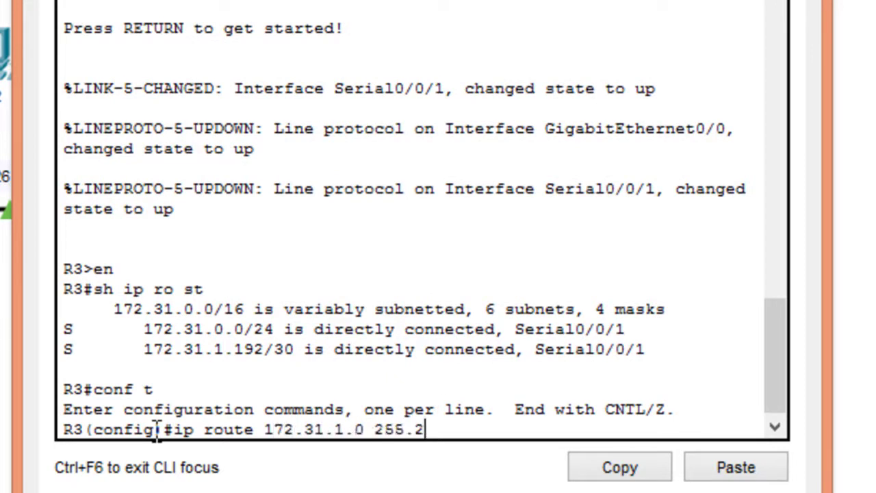
type("55.255.128")
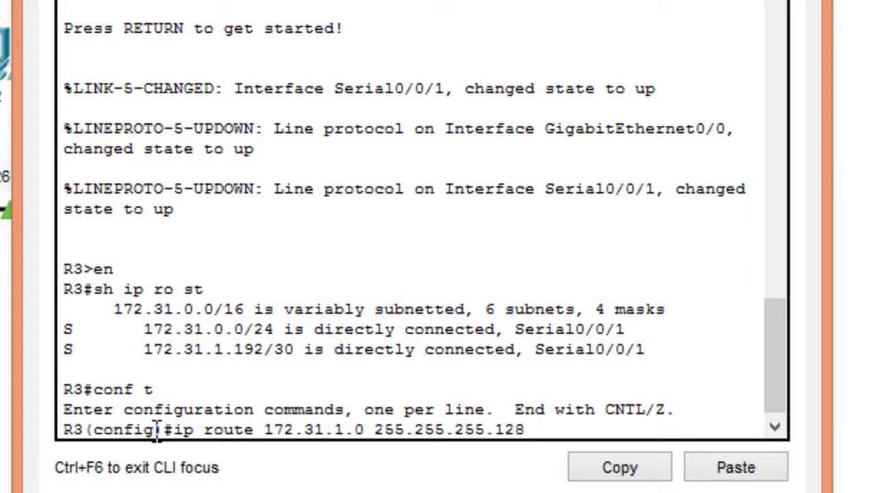
type("Serial0")
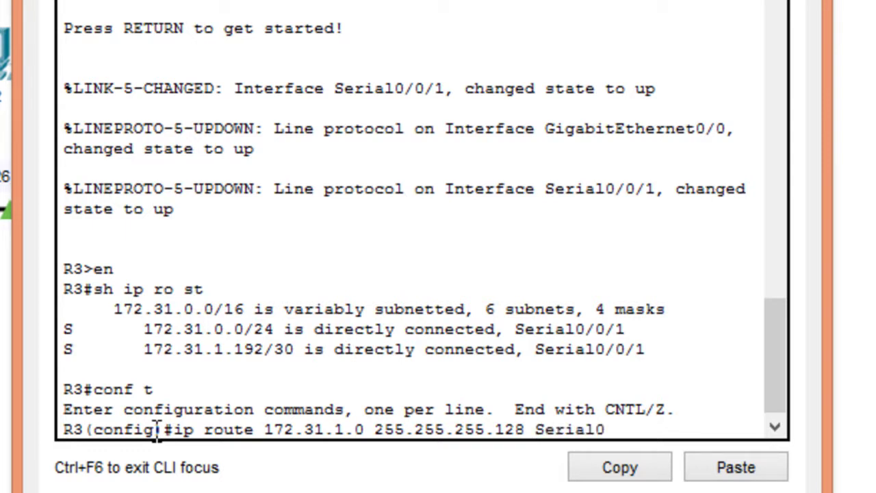
type("/0/1")
key("Return")
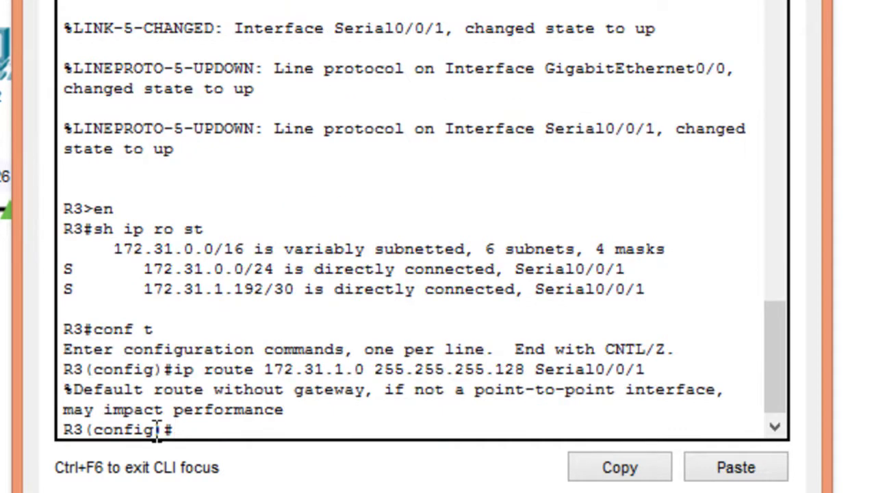
List R3's static routes with "do sh ip ro st" and check the entry for the 172.31.1.0/25 network.
type("do sh ip ro st")
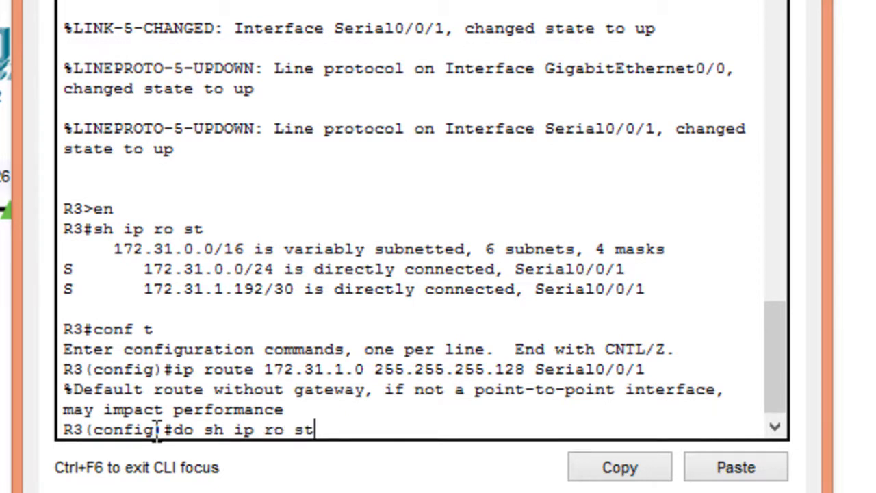
key("Return")
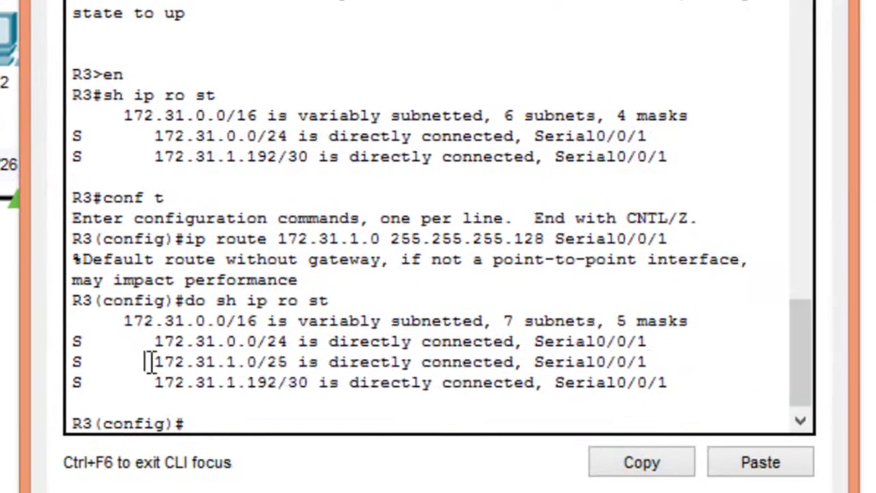
left_click_drag(147, 361, 646, 363)
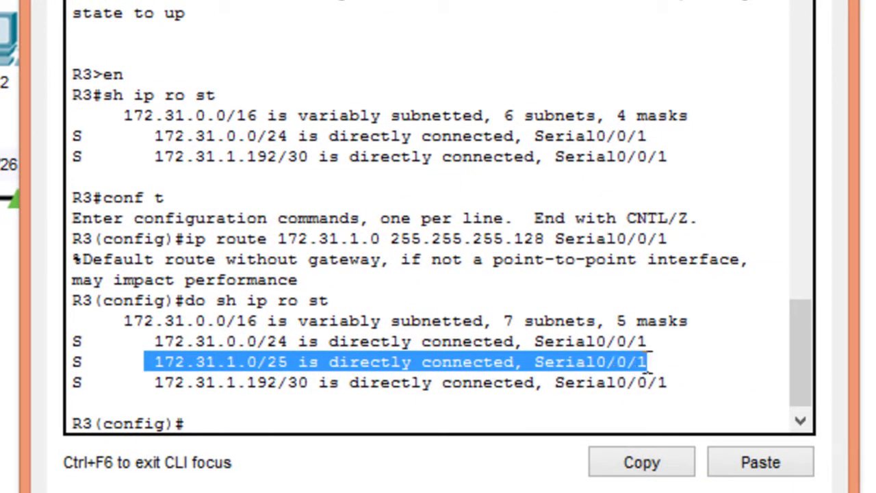
Leave R3's configuration mode, look up PC1's address in the addressing table, and ping it with "p 172.31.1.126".
type("exit")
key("Return")
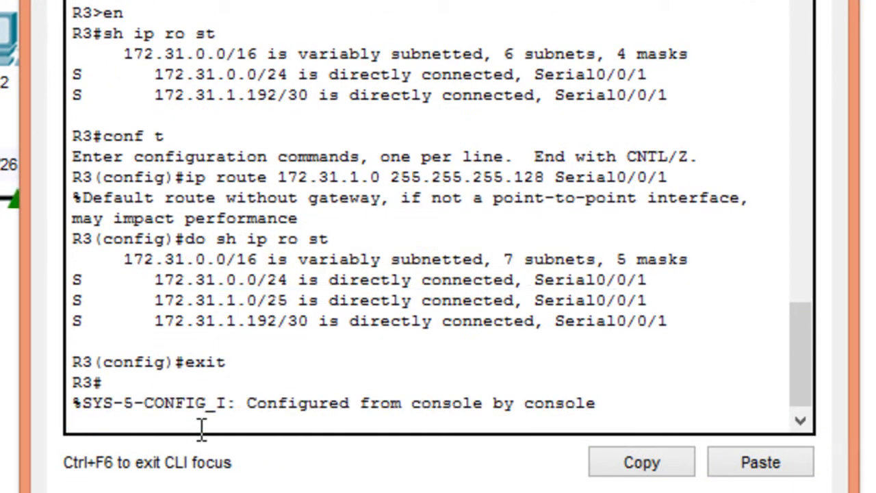
key("Return")
type("ping")
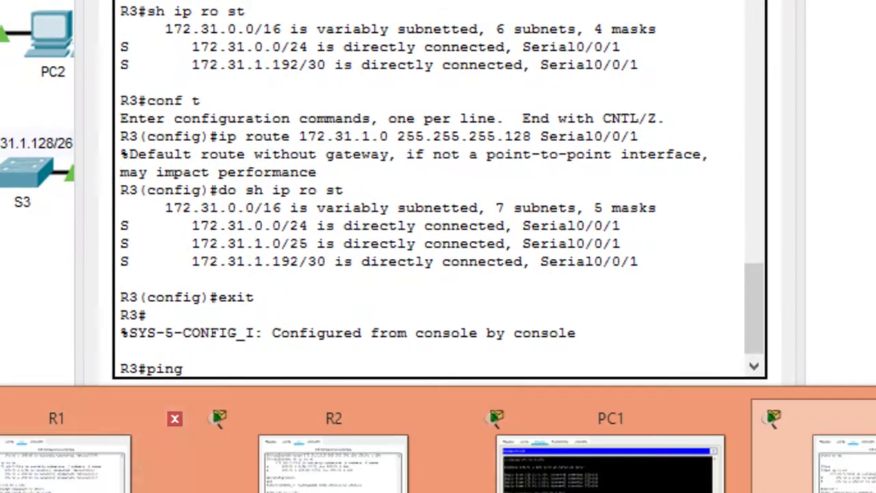
left_click(822, 440)
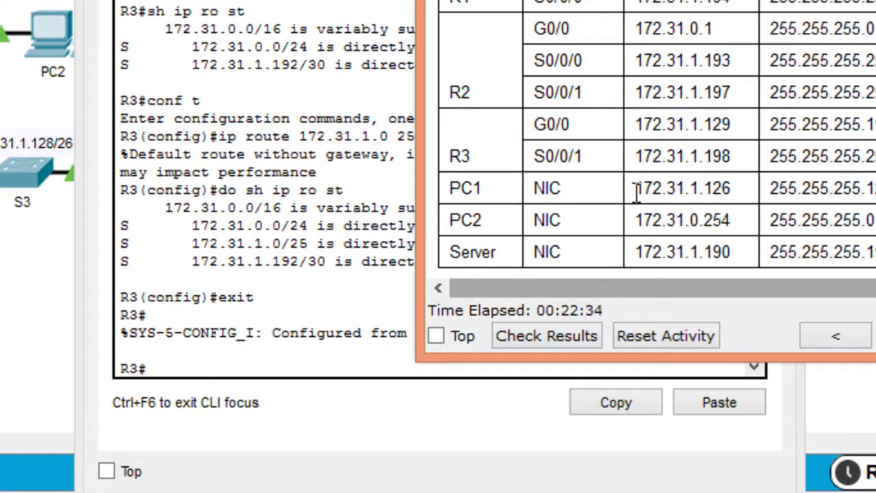
left_click_drag(633, 189, 738, 189)
left_click(180, 369)
type("p")
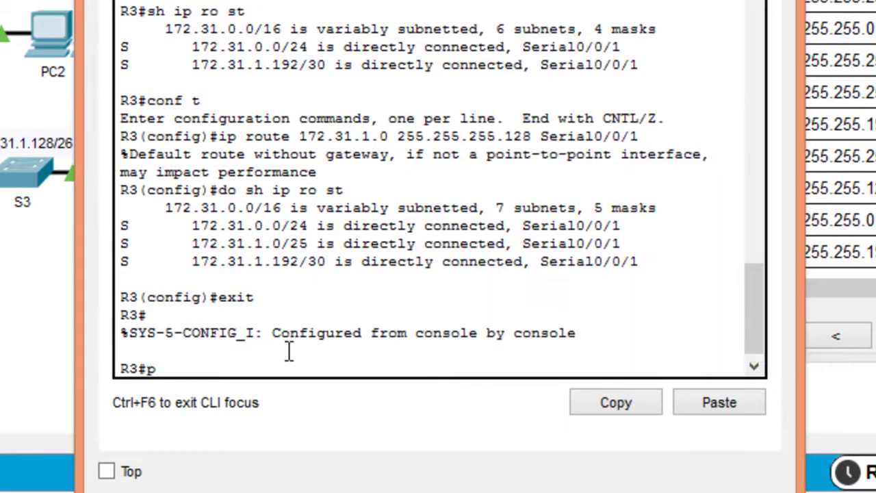
type(" 172.31.1.126")
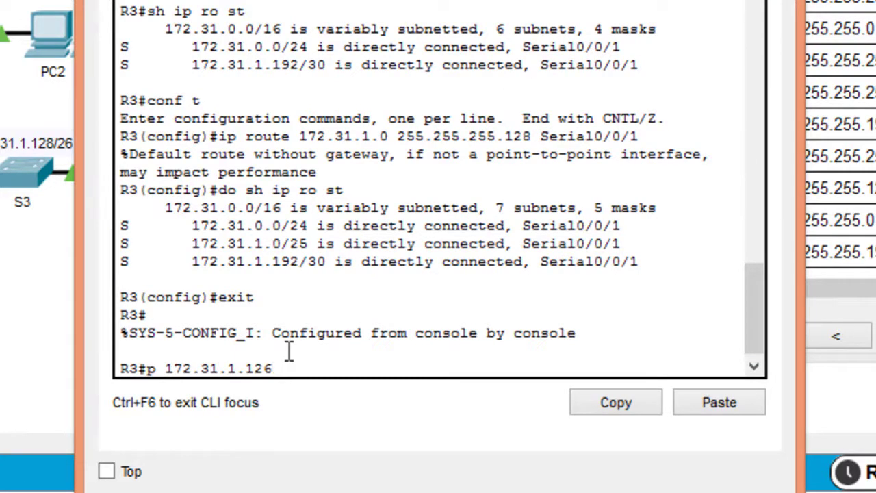
key("Return")
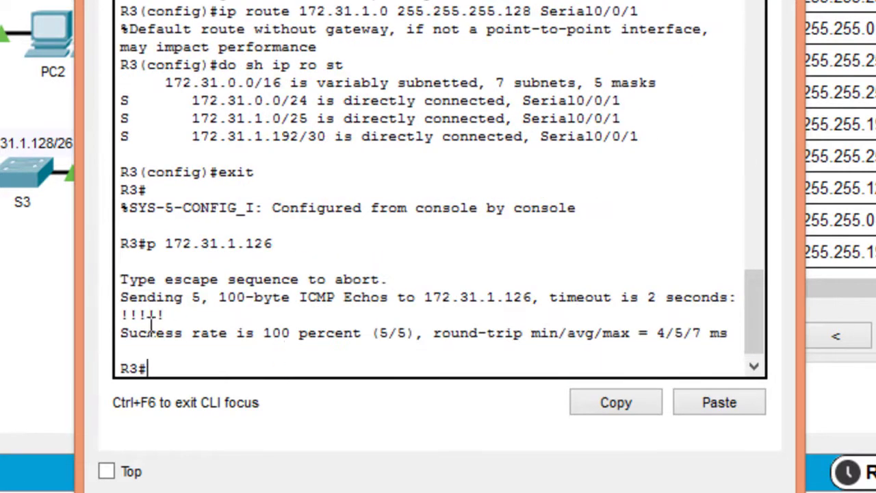
left_click_drag(121, 332, 362, 334)
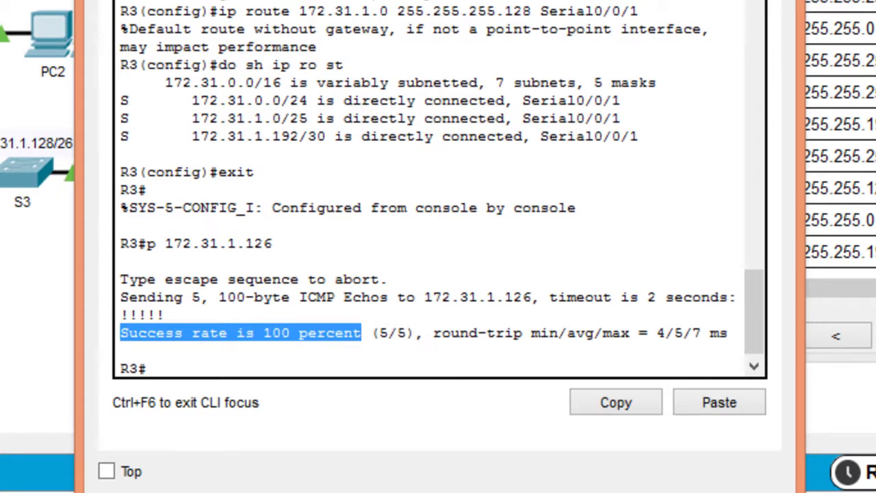
Switch to PC1's command prompt and ping the server with "ping 172.31.1.190".
mouse_move(137, 492)
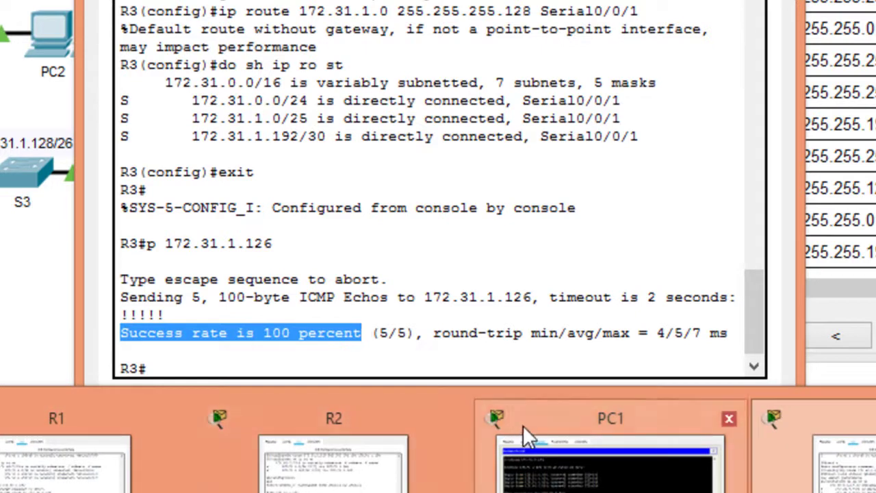
left_click(523, 426)
left_click(210, 416)
type("ping 172.31.1.19")
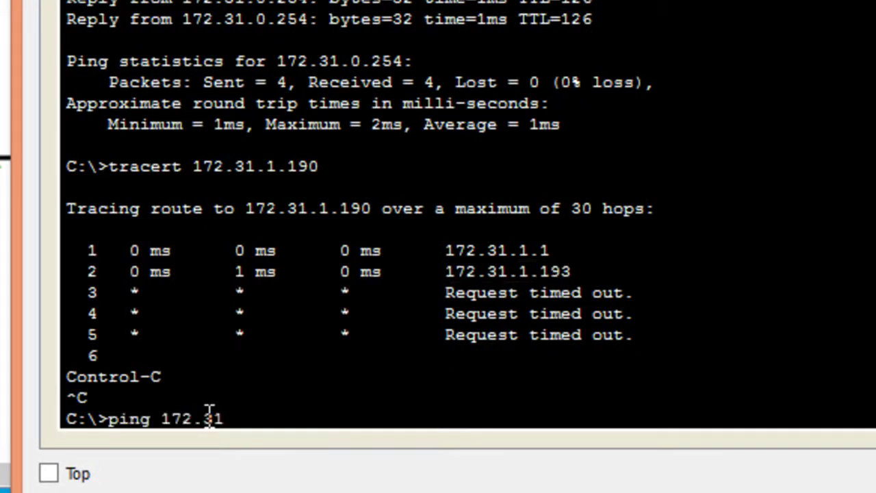
type("0")
key("Return")
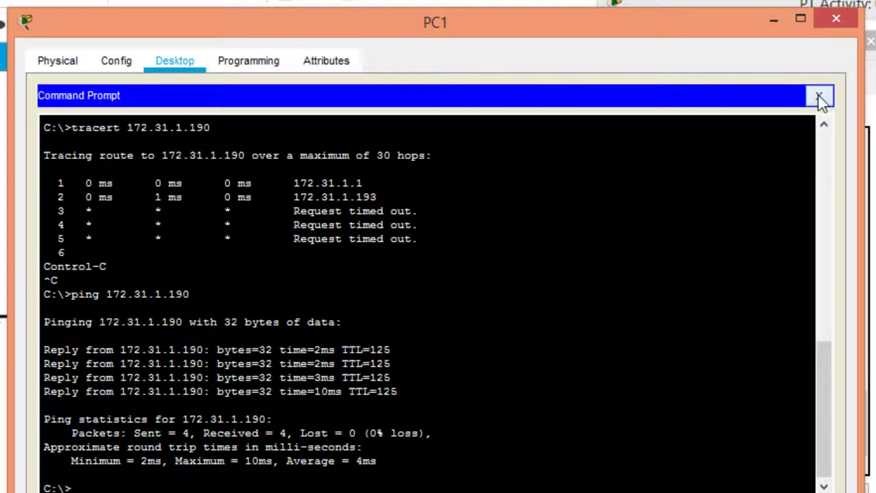
Close PC1's command prompt, open its web browser, and load the server's page at 172.31.1.190.
left_click(821, 94)
left_click(734, 165)
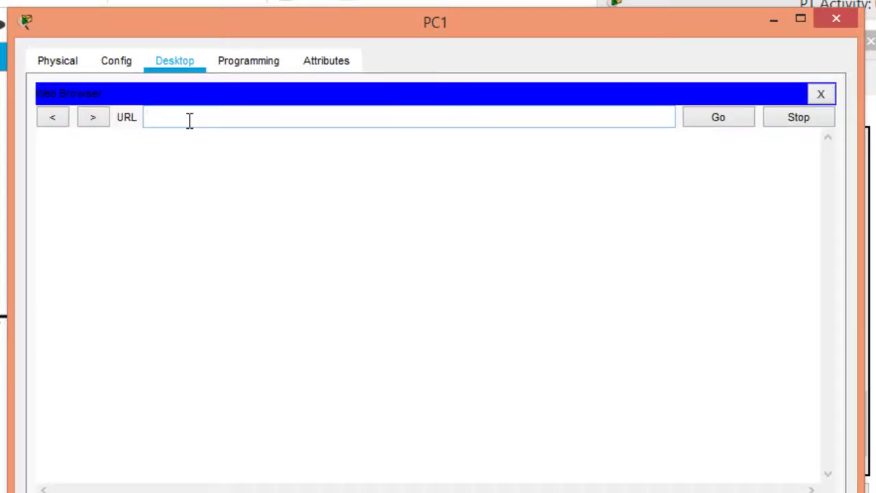
type("172.31.1.190")
left_click(728, 122)
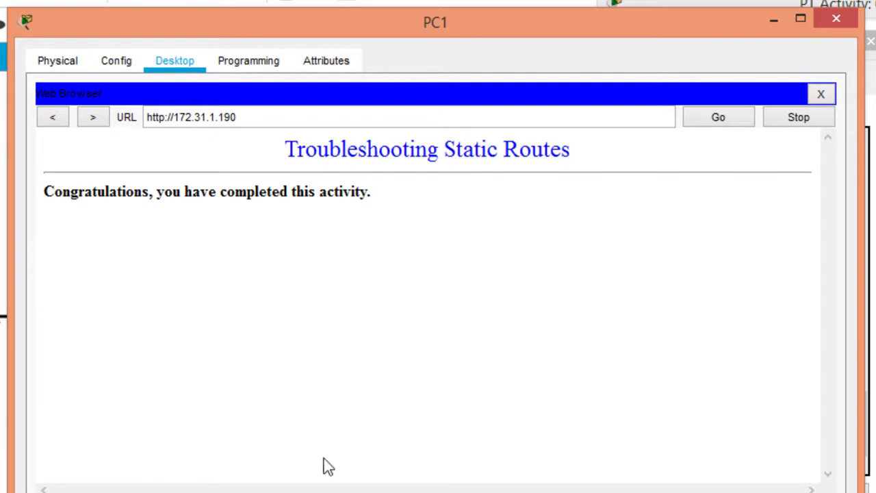
Switch to R2, enter privileged EXEC mode, and save its configuration with "copy run start" using the default startup-config filename.
left_click(287, 489)
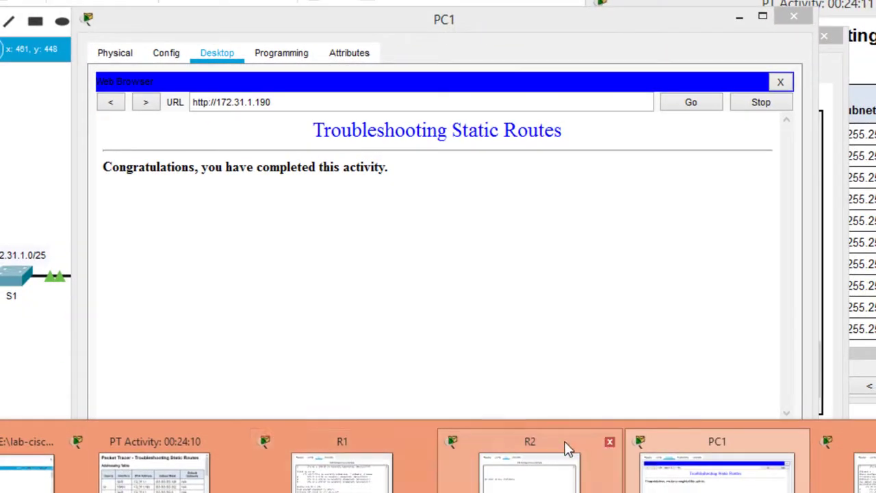
left_click(565, 448)
key("Return")
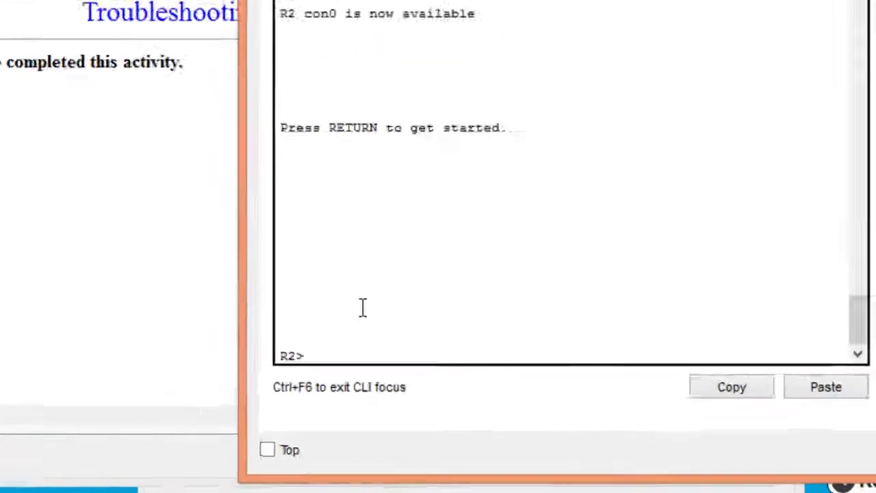
type("en")
key("Return")
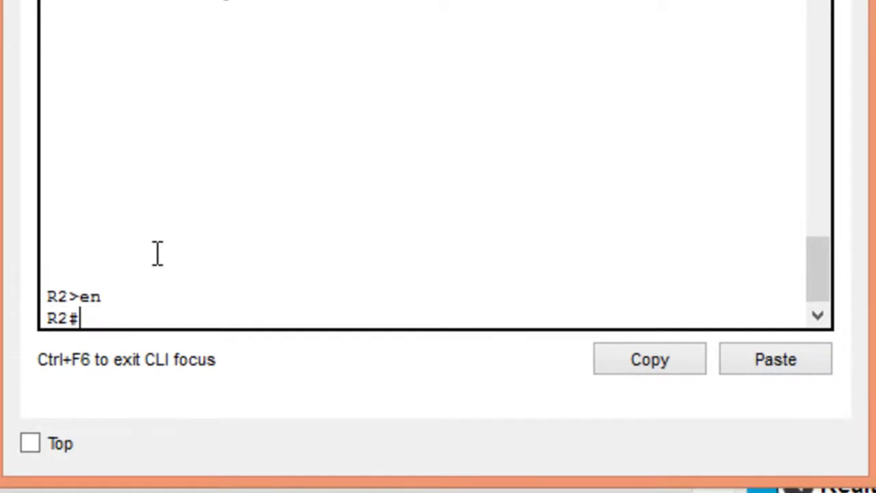
type("copy ru")
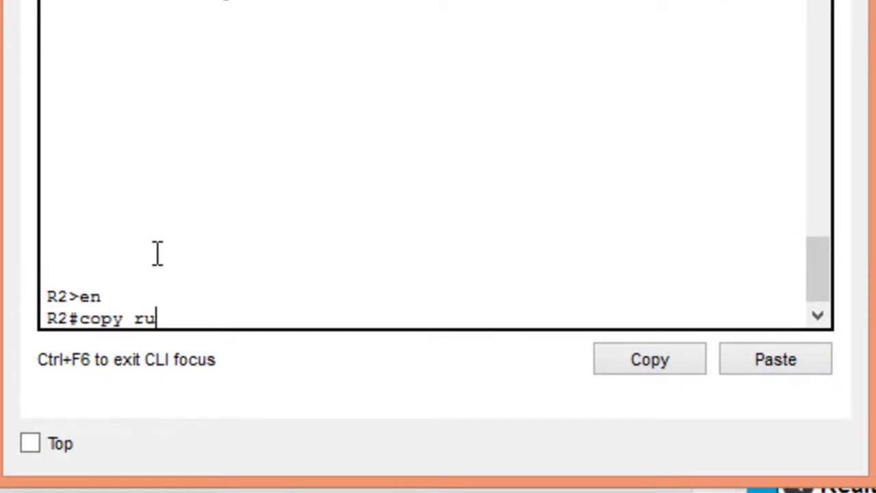
type("n star")
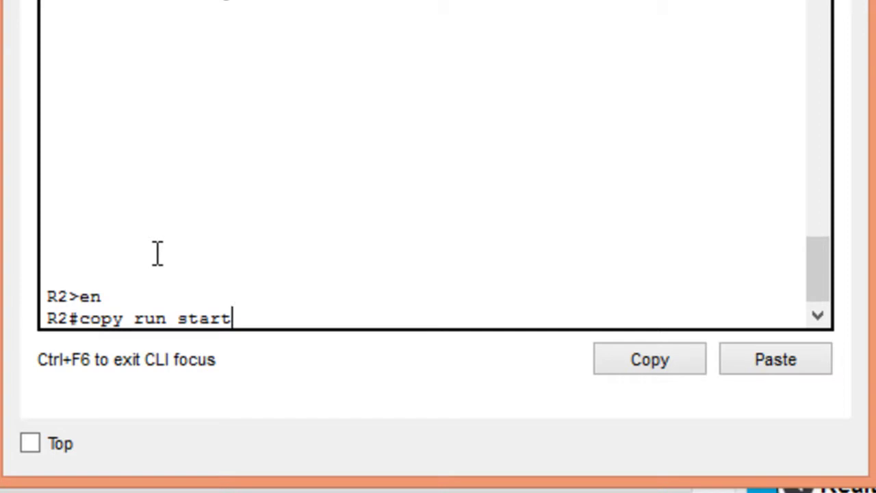
type("t")
key("Return")
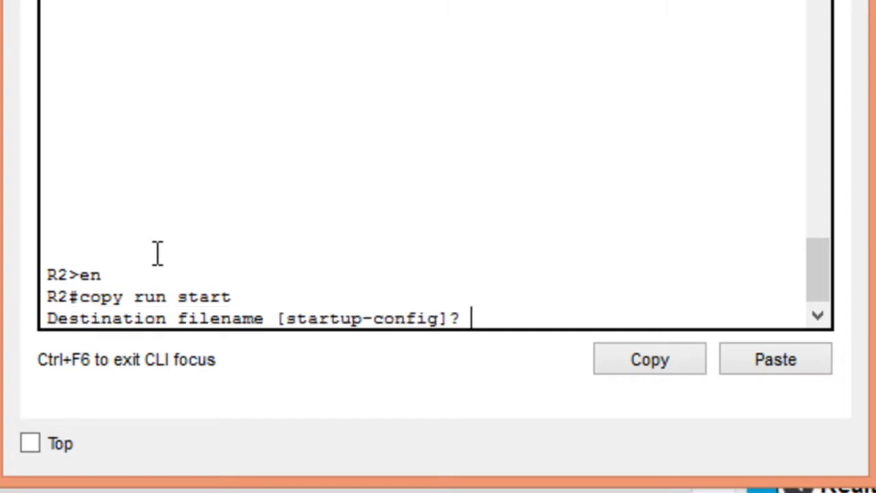
key("Return")
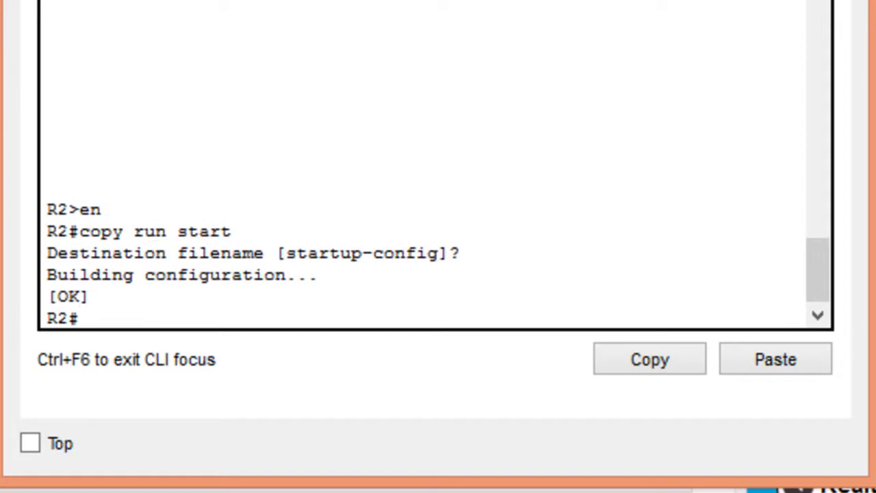
Switch to R3 and save its configuration with "copy run start", accepting the default startup-config filename.
mouse_move(41, 492)
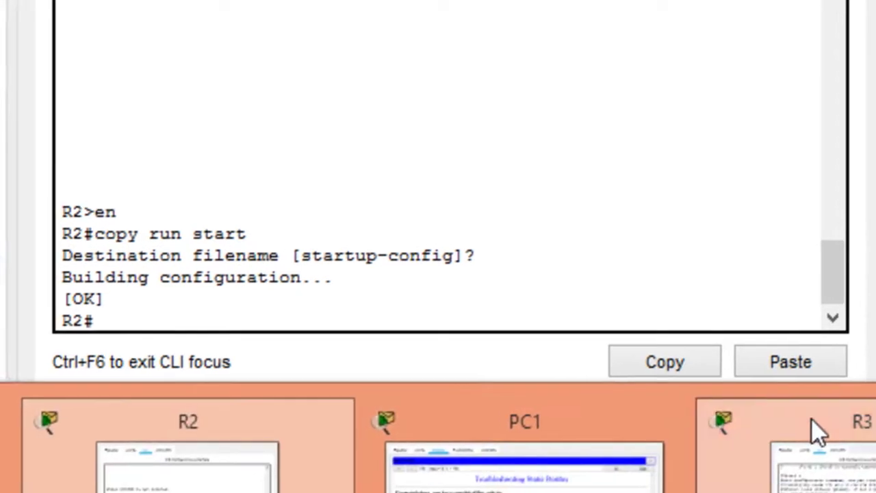
left_click(814, 423)
type("cop")
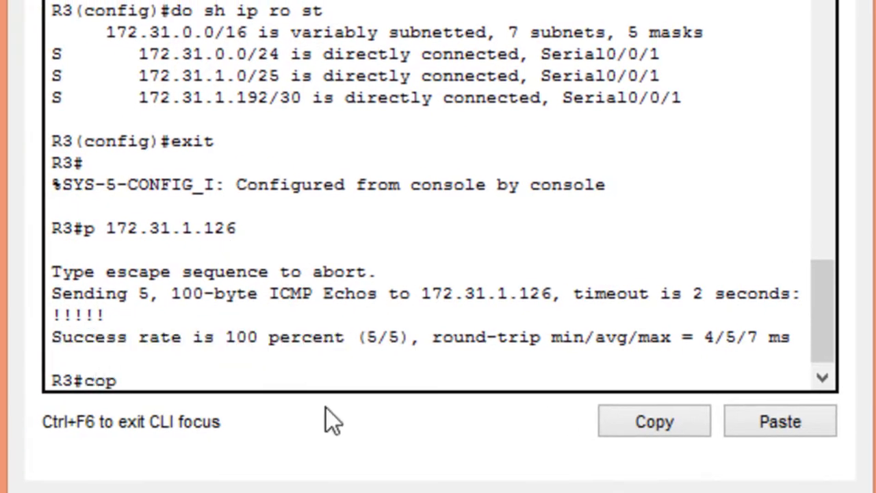
type(" y run start")
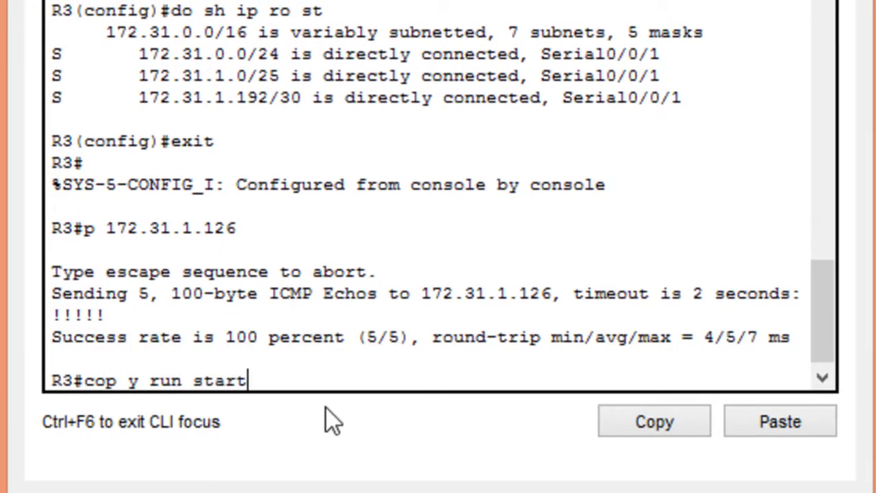
key("Return")
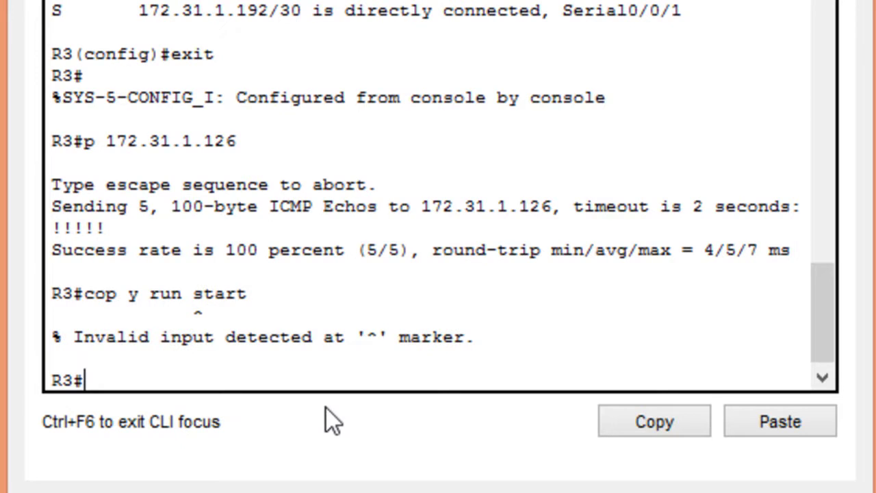
type("cop")
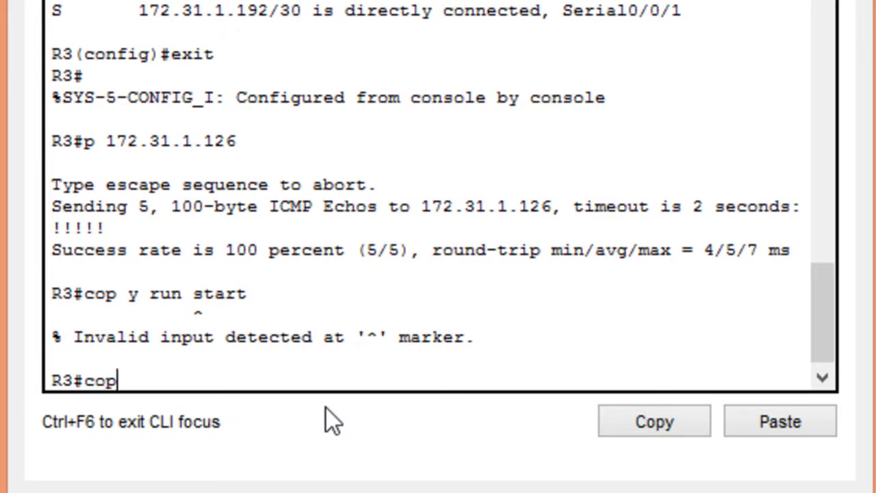
type("y run start")
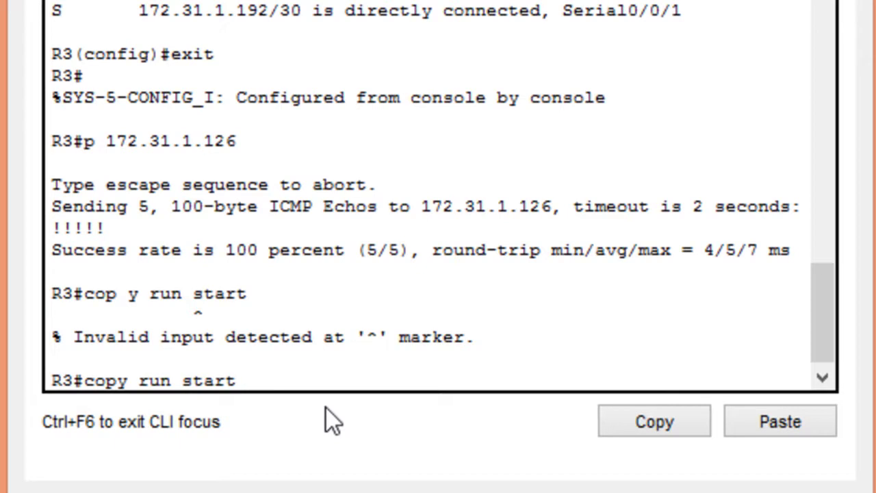
key("Return")
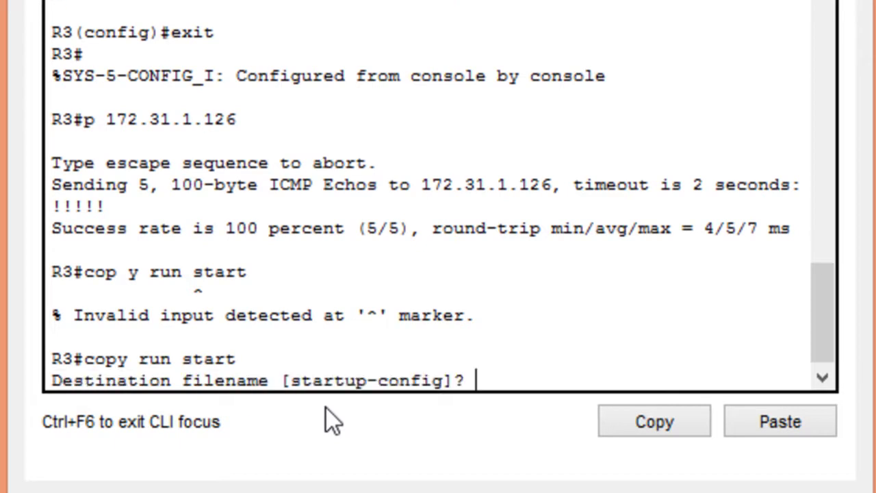
key("Return")
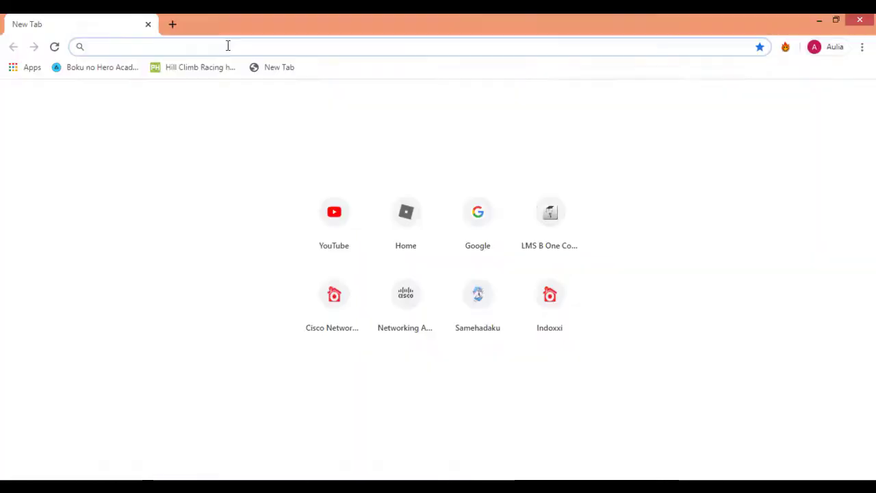
In Chrome, open the YouTube search results for the tutorial author and go to the author's channel.
type("yout")
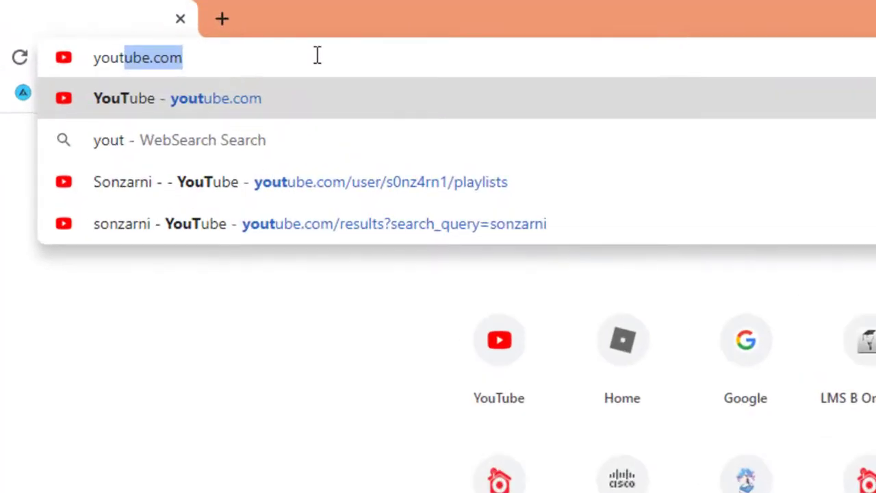
key("Return")
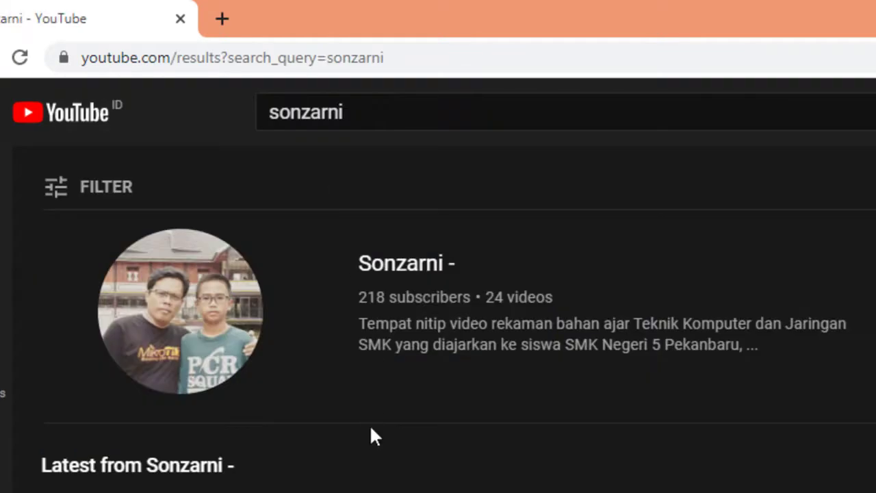
left_click(403, 266)
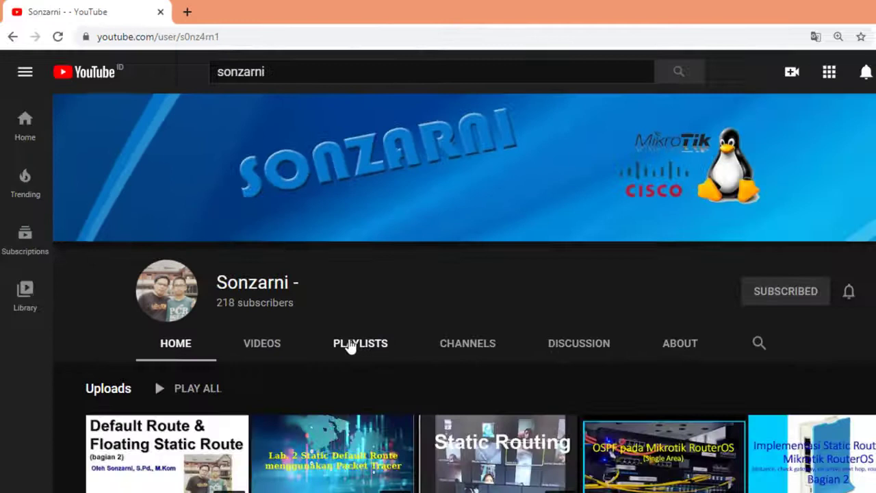
Open the full Cisco playlist from the channel's playlists and highlight the exercise-files link in its description.
left_click(346, 341)
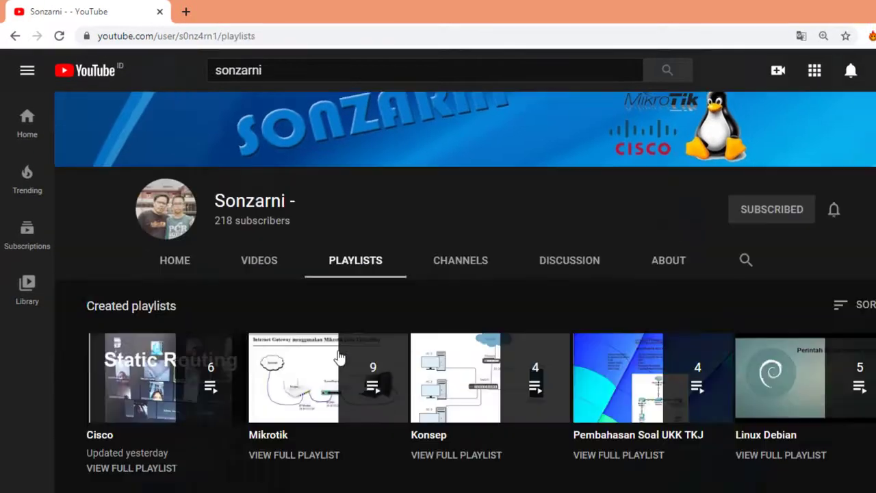
scroll(339, 358, "down", 2)
left_click(144, 316)
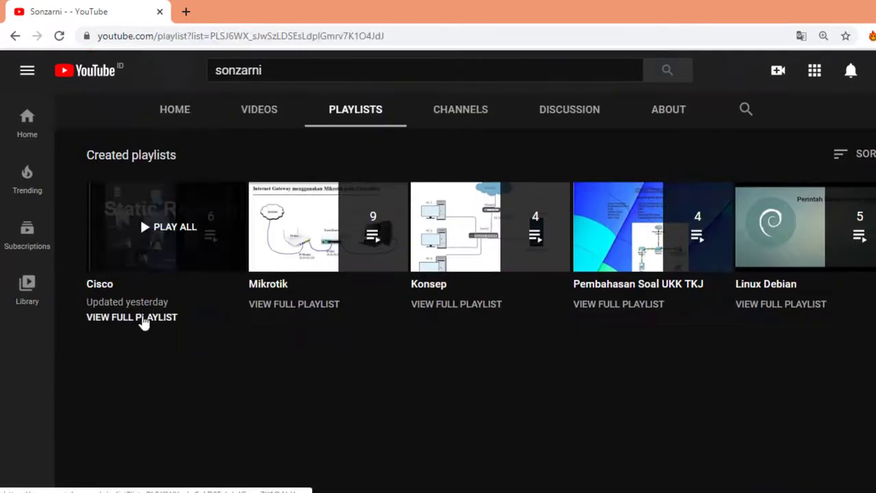
scroll(246, 373, "down", 2)
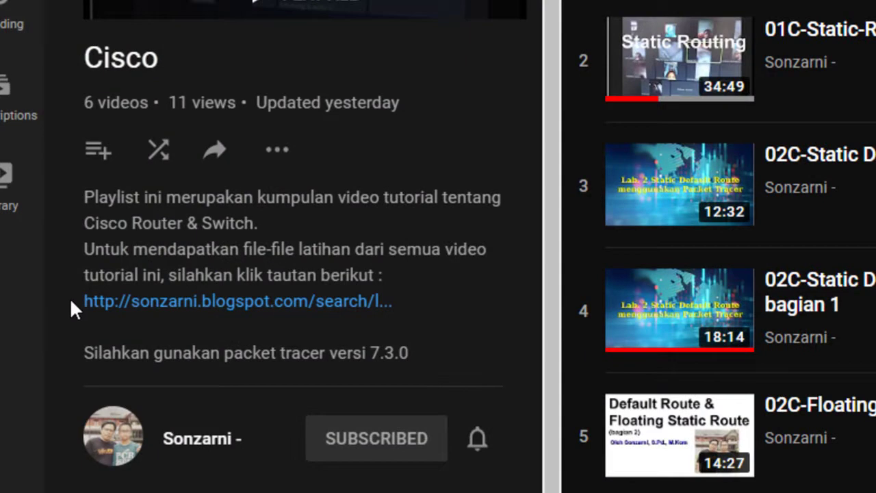
left_click_drag(79, 299, 393, 313)
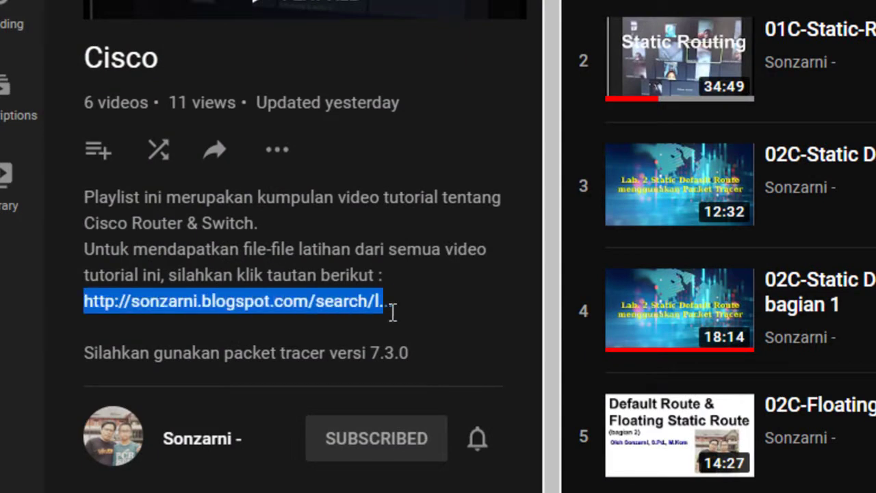